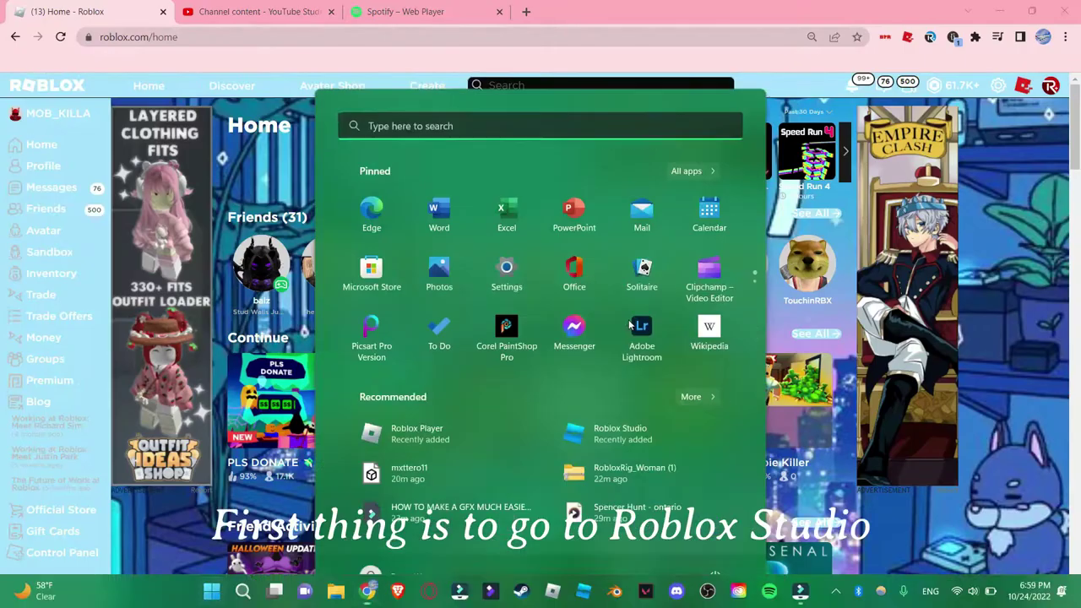
Launch Roblox Studio from the Start menu's Recommended list.
{"action": "left_click", "coordinate": [585, 593]}
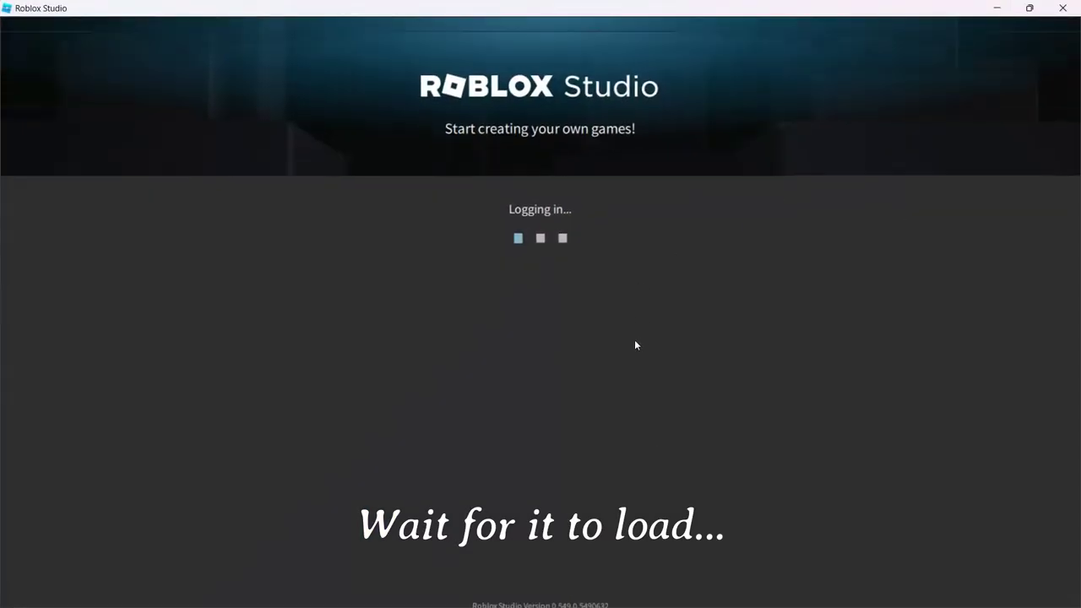
Dismiss Auto-Recovery, then spawn your avatar as an R15 rig with the Load Character plugin.
{"action": "left_click", "coordinate": [542, 429]}
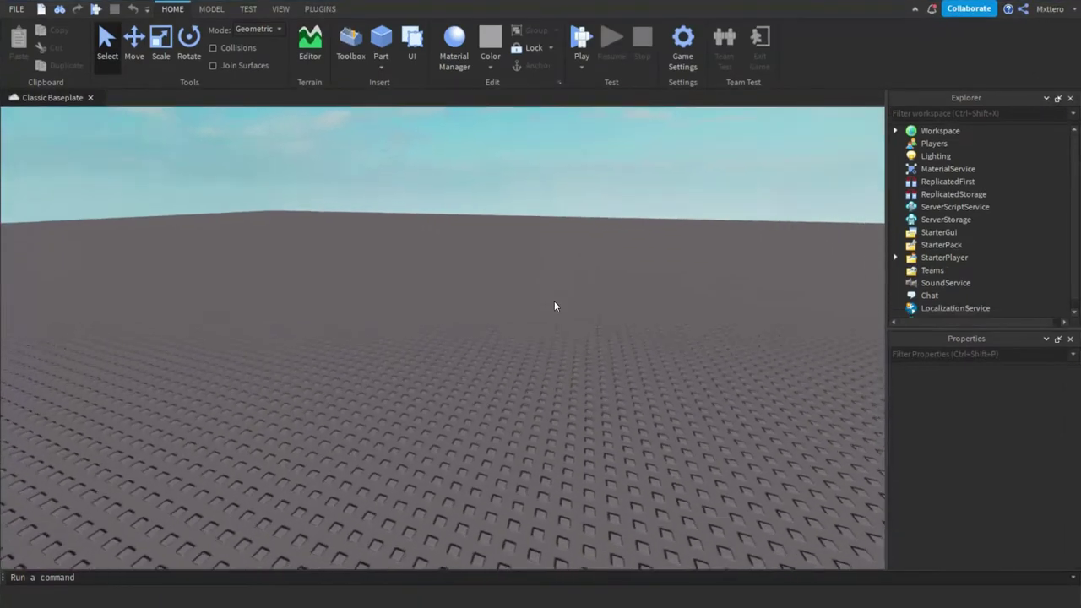
{"action": "scroll", "coordinate": [554, 300], "scroll_direction": "up", "scroll_amount": 3}
{"action": "left_click", "coordinate": [319, 10]}
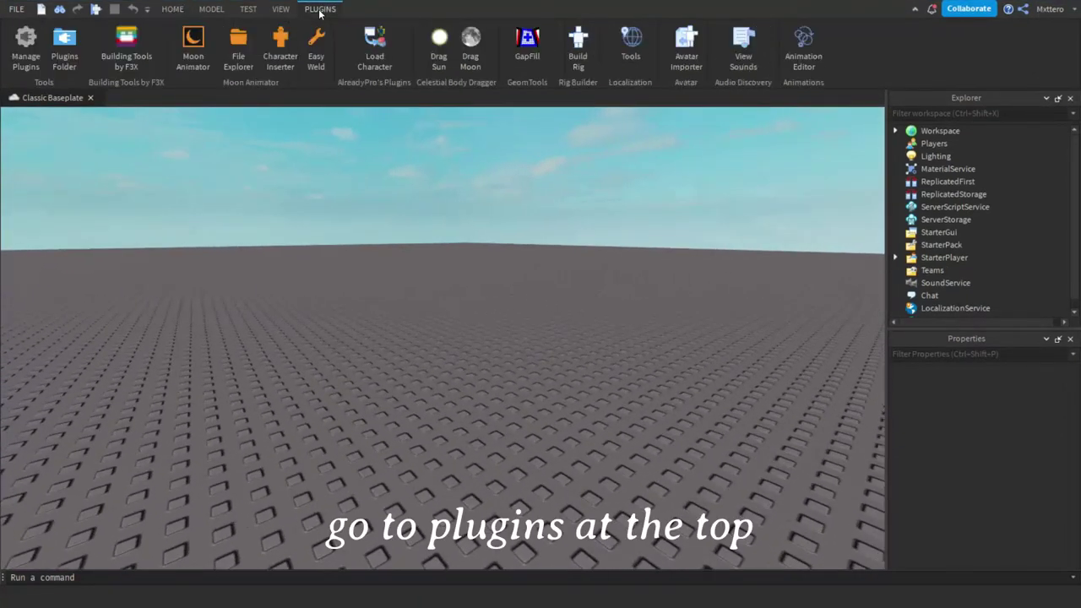
{"action": "left_click", "coordinate": [377, 63]}
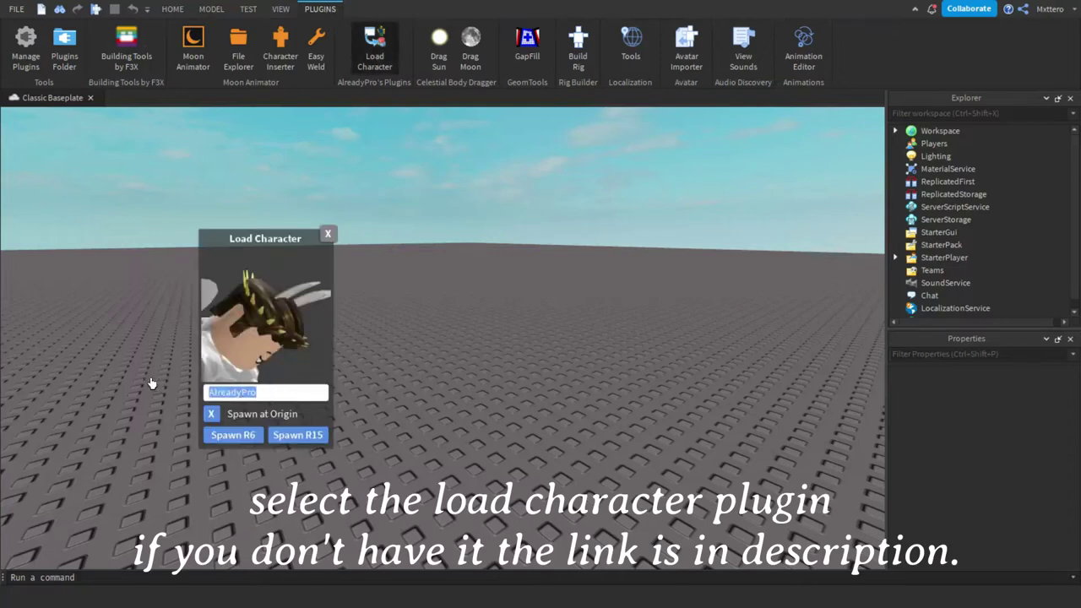
{"action": "type", "text": "mxttero"}
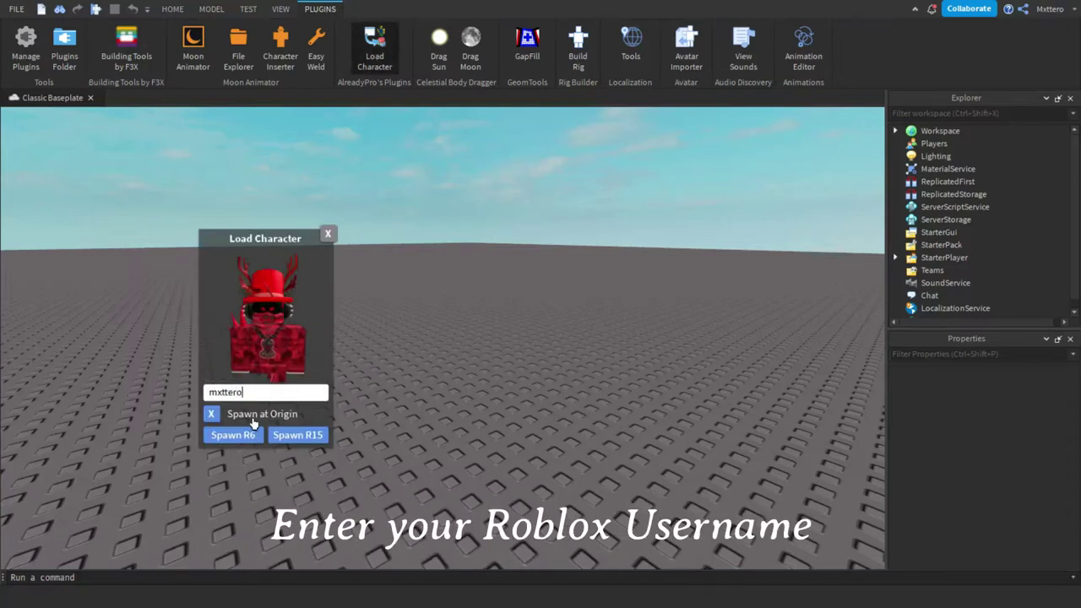
{"action": "left_click", "coordinate": [322, 436]}
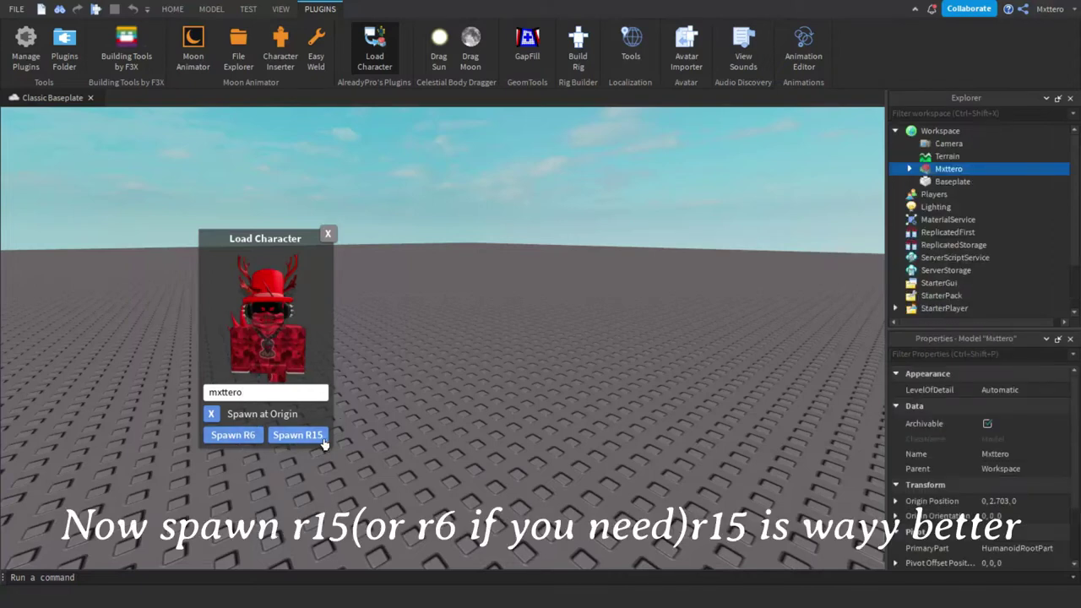
{"action": "left_click", "coordinate": [328, 234]}
{"action": "key", "text": "f"}
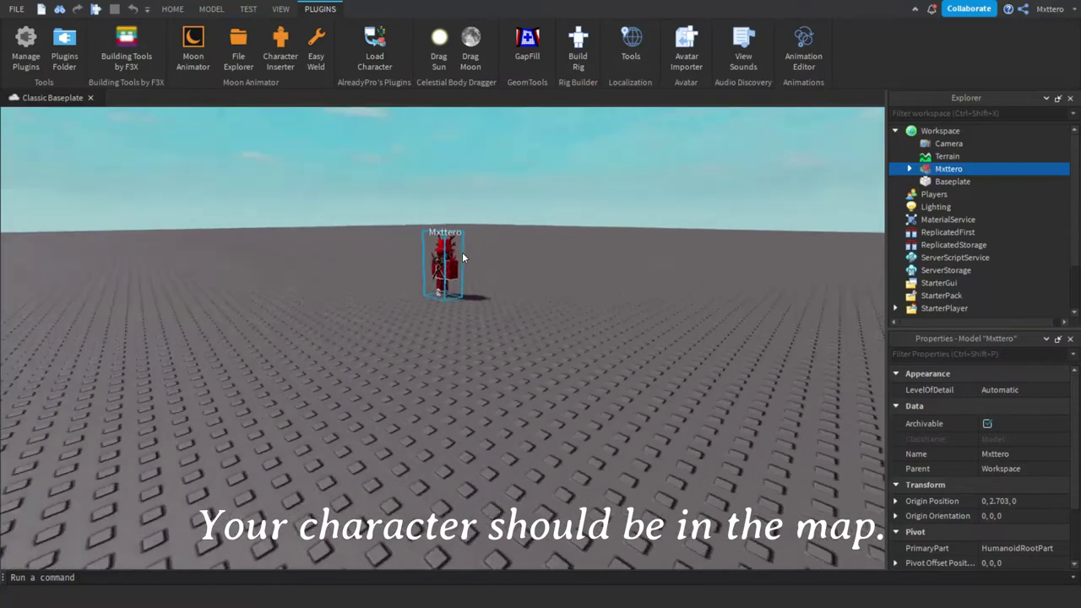
{"action": "scroll", "coordinate": [462, 254], "scroll_direction": "up", "scroll_amount": 5}
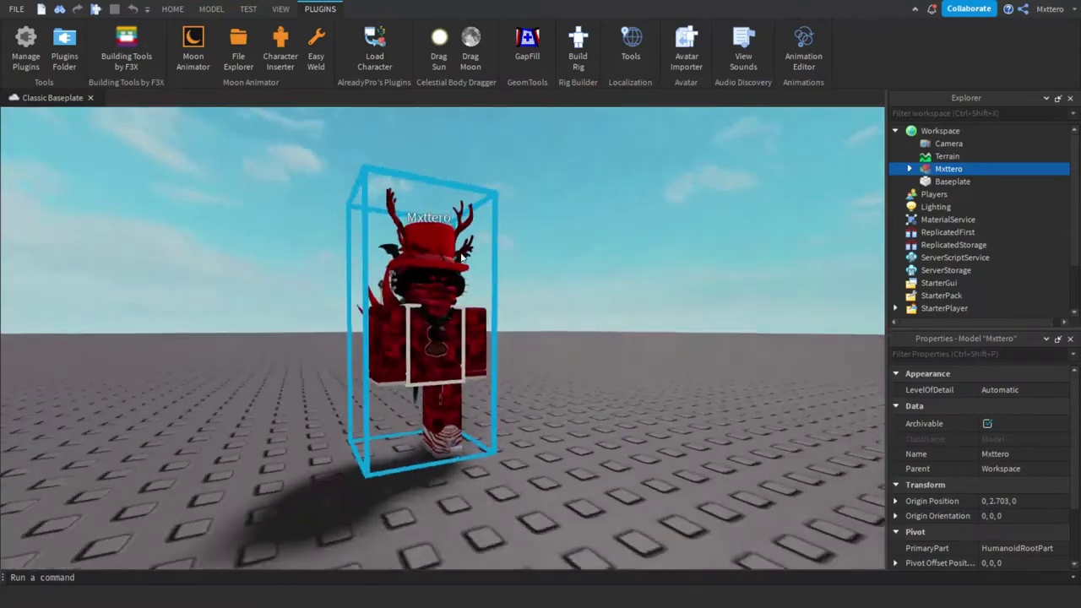
{"action": "scroll", "coordinate": [462, 252], "scroll_direction": "up", "scroll_amount": 2}
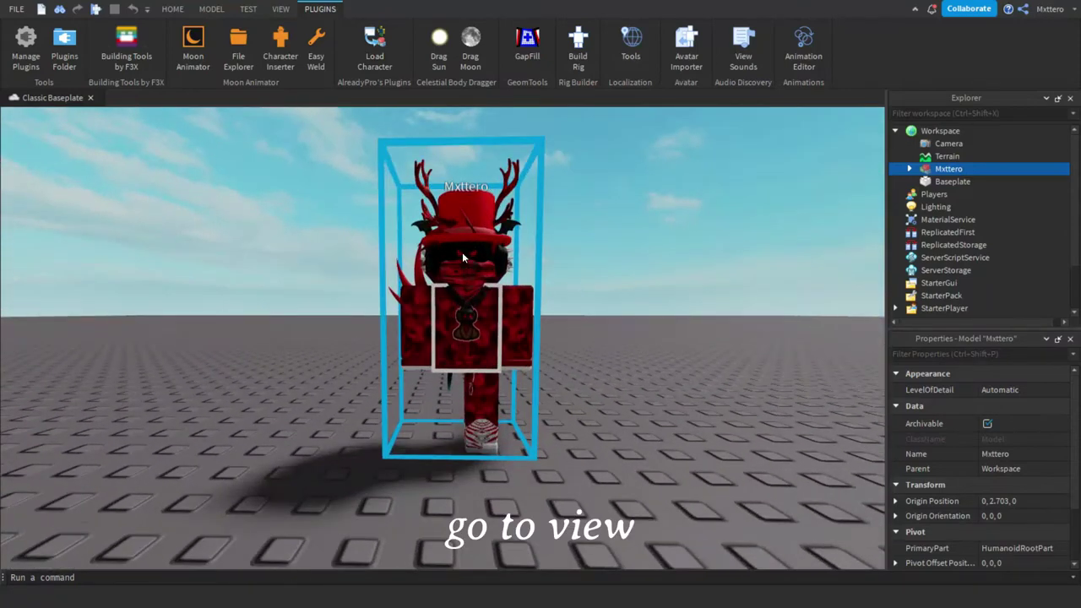
Show the Explorer and Properties panels from the View tab.
{"action": "left_click", "coordinate": [279, 10]}
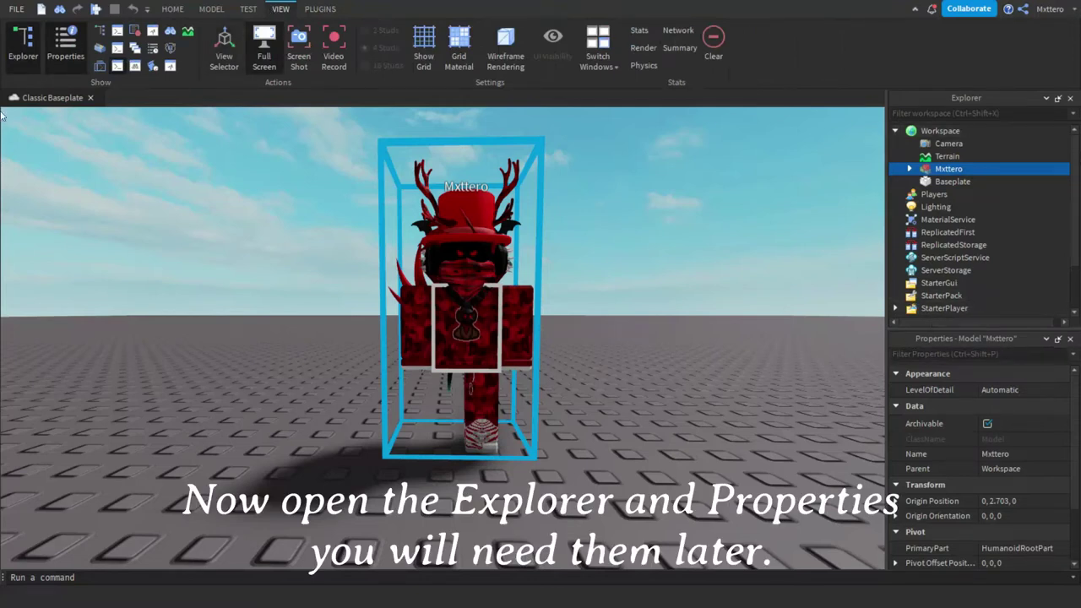
{"action": "left_click", "coordinate": [23, 43]}
{"action": "left_click", "coordinate": [65, 43]}
{"action": "left_click", "coordinate": [41, 47]}
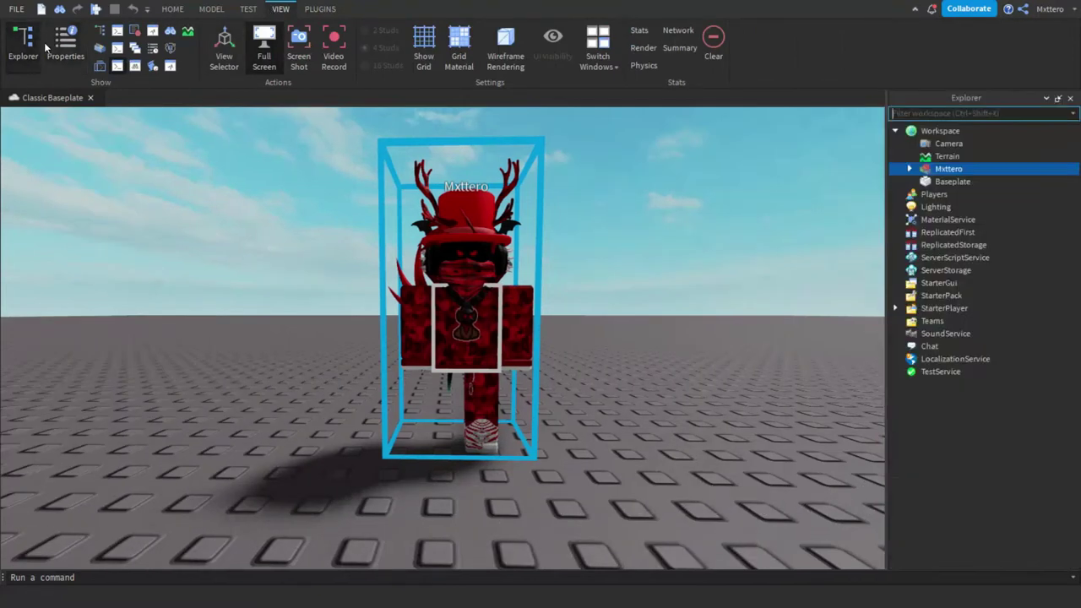
{"action": "left_click", "coordinate": [66, 55]}
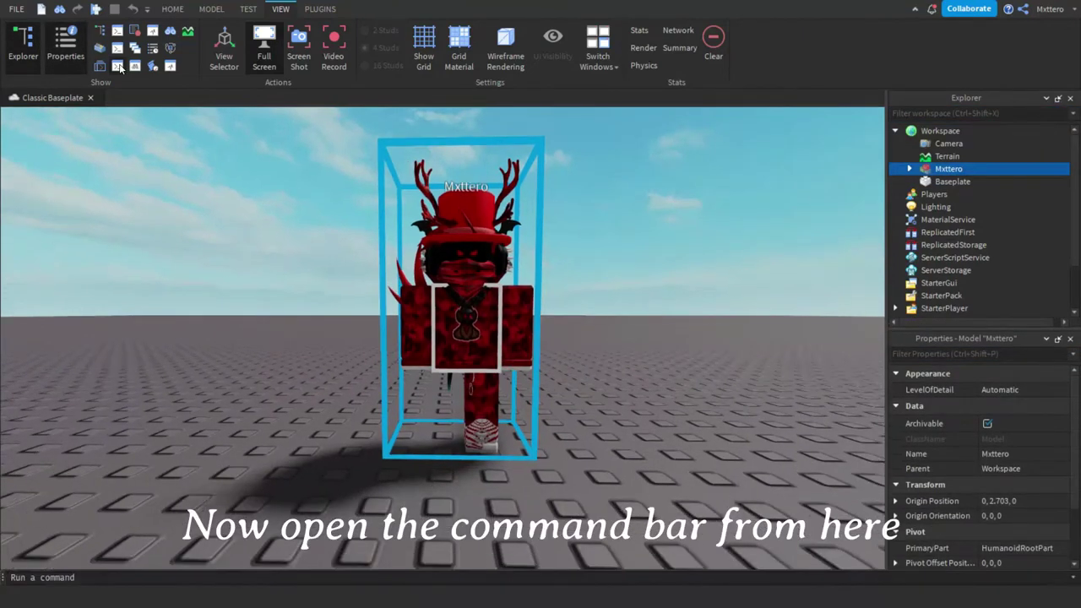
Write game:GetService("InsertService"):LoadAsset().Parent=workspace in the command bar.
{"action": "left_click", "coordinate": [49, 579]}
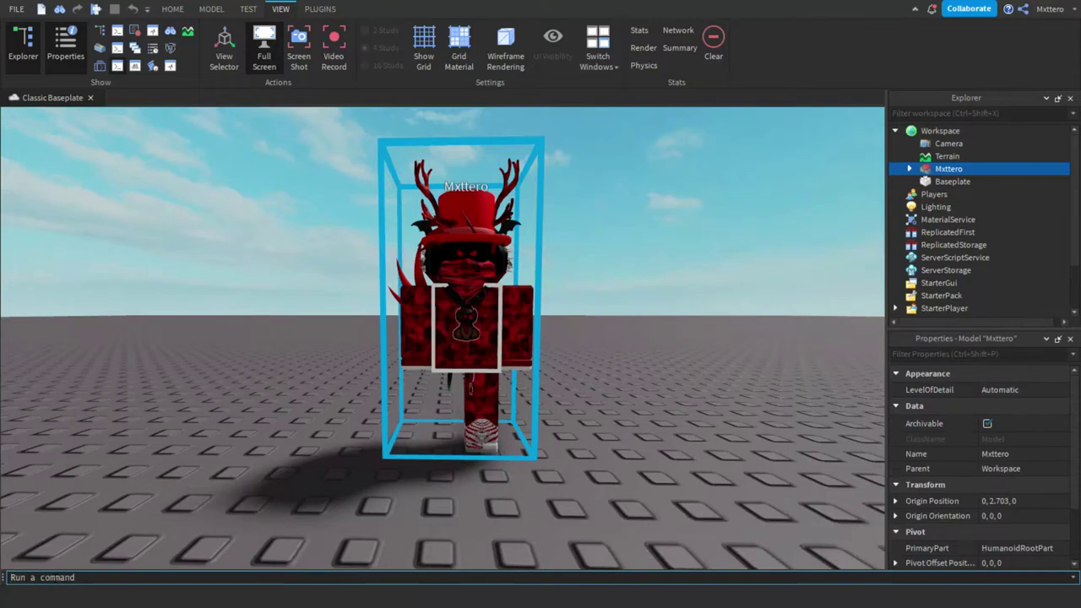
{"action": "type", "text": "ga"}
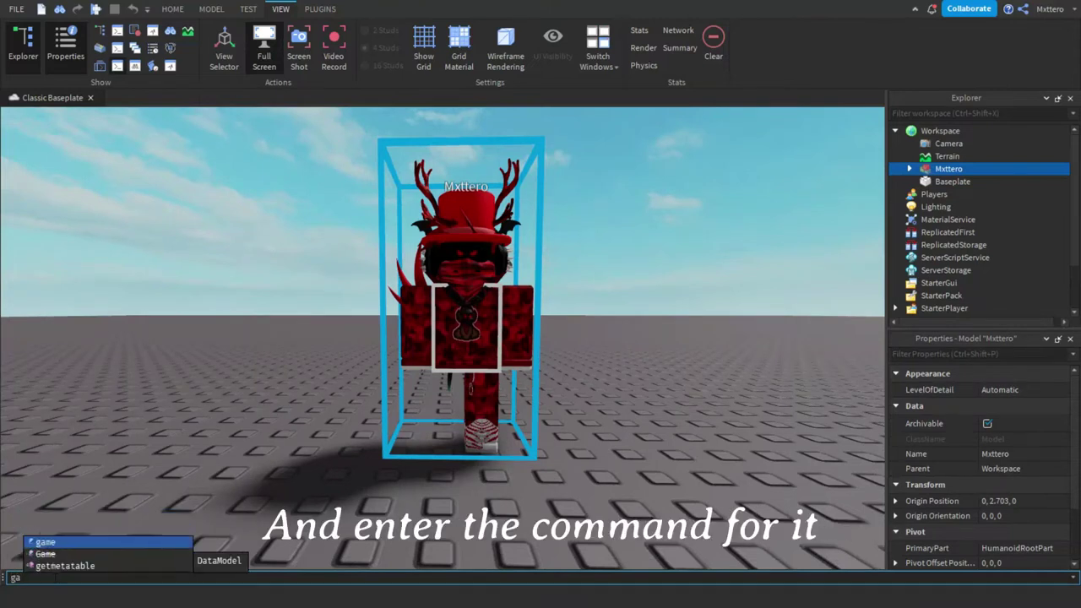
{"action": "type", "text": "me:G"}
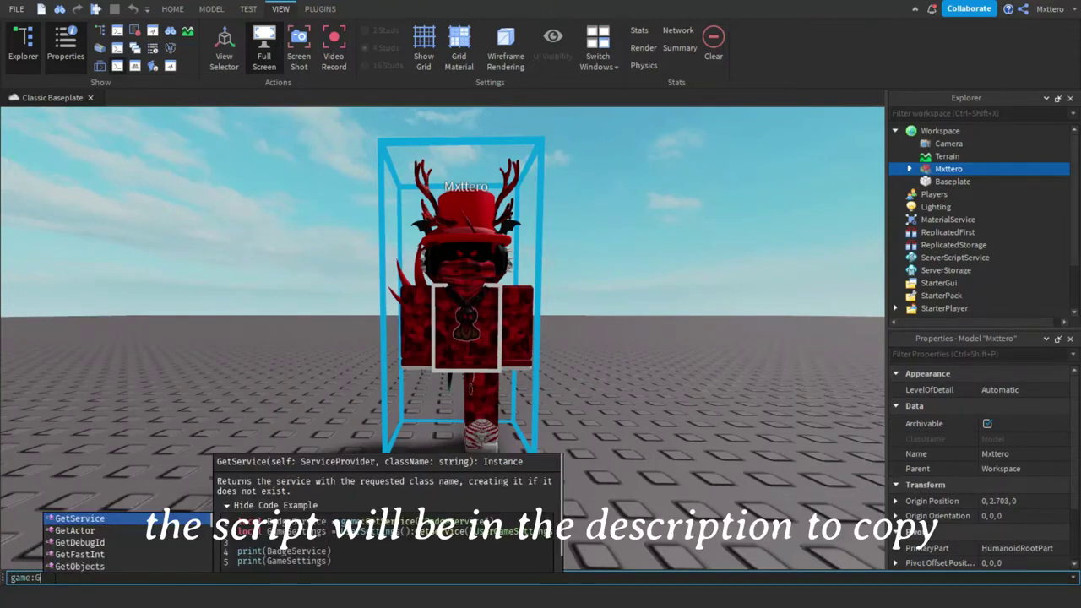
{"action": "key", "text": "Tab"}
{"action": "type", "text": "(("}
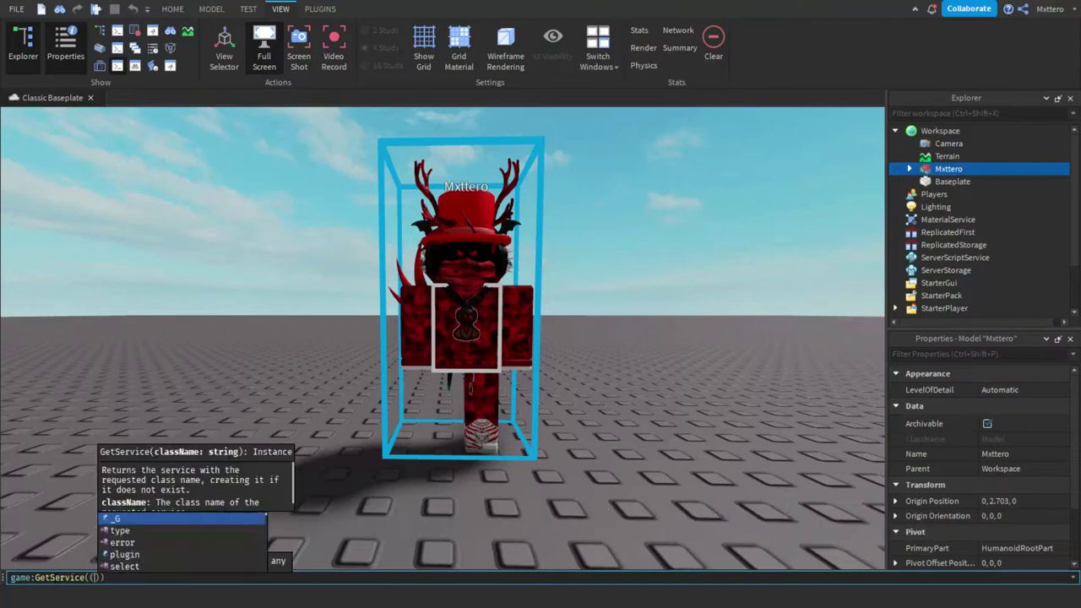
{"action": "key", "text": "BackSpace"}
{"action": "type", "text": "\""}
{"action": "key", "text": "Tab"}
{"action": "type", "text": "\"):"}
{"action": "key", "text": "Tab"}
{"action": "type", "text": "("}
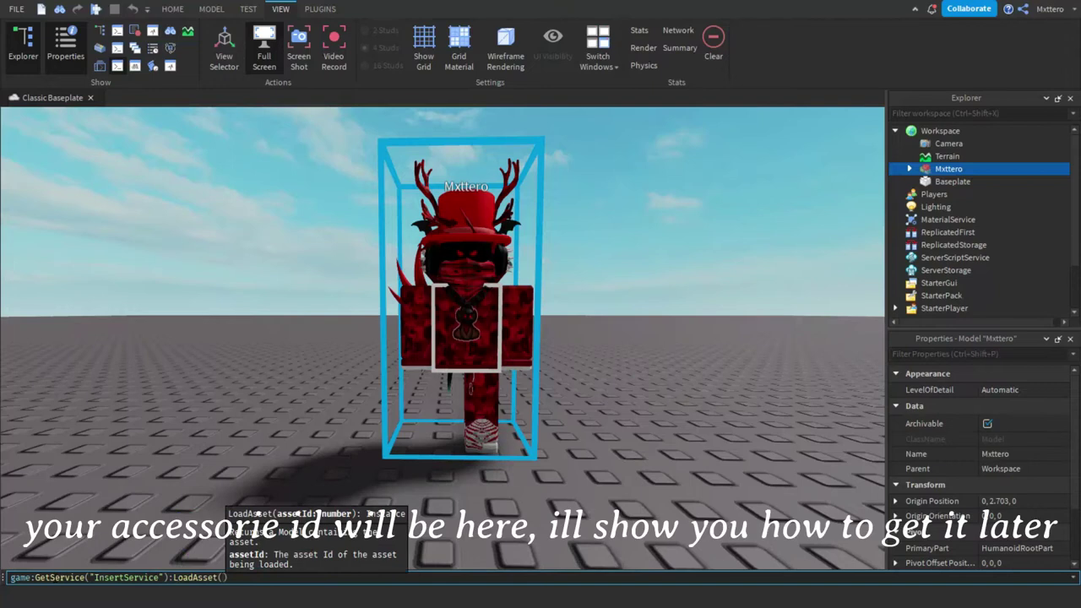
{"action": "type", "text": ")"}
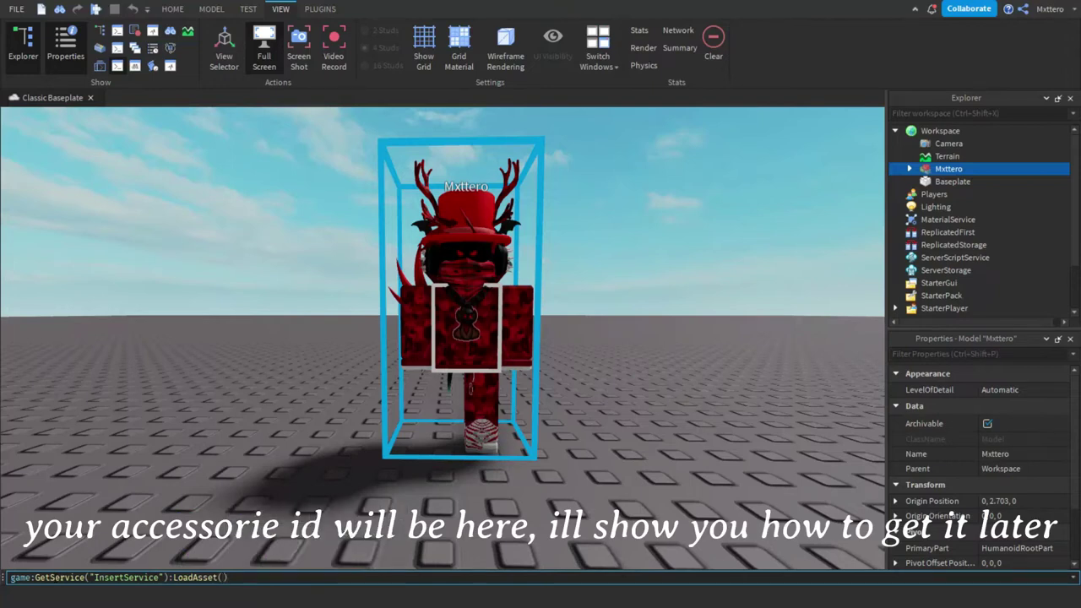
{"action": "type", "text": ".P"}
{"action": "key", "text": "Tab"}
{"action": "type", "text": "w"}
{"action": "key", "text": "Tab"}
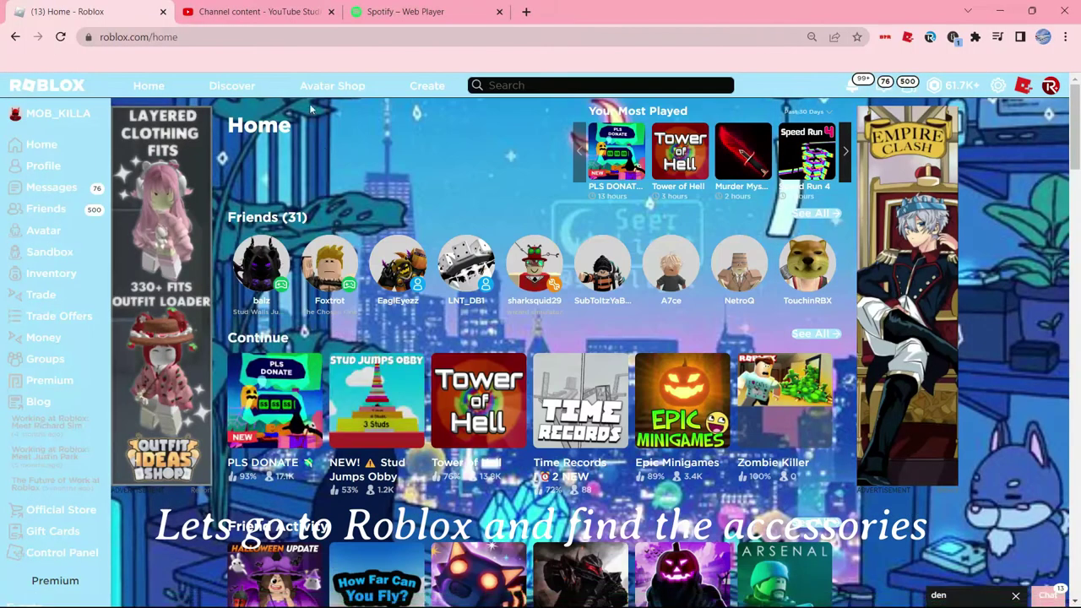
Search the Avatar Shop's collectible accessories for 'horns'.
{"action": "left_click", "coordinate": [325, 87]}
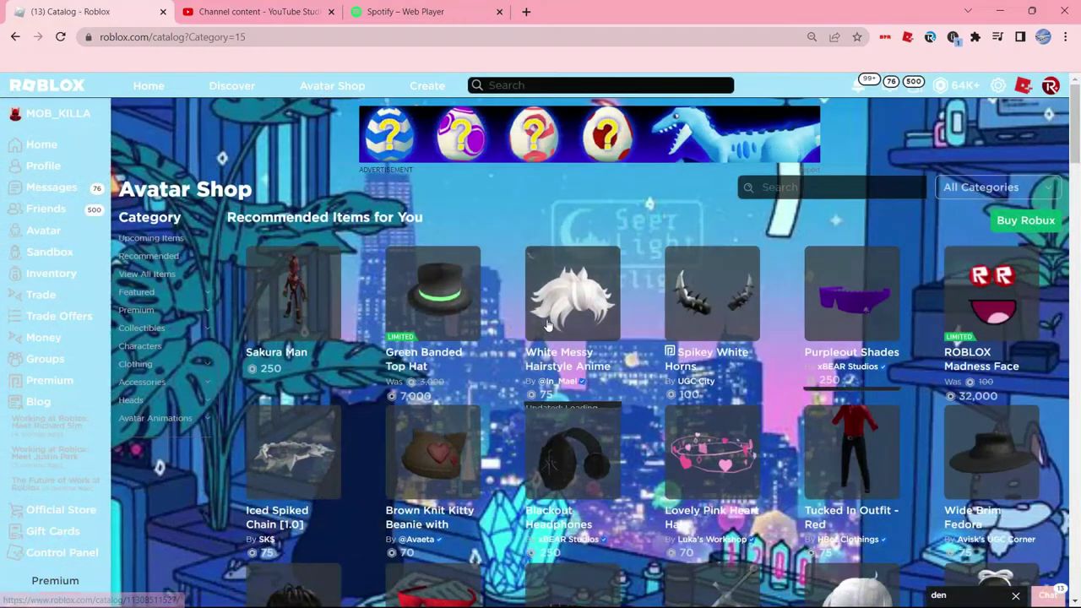
{"action": "left_click", "coordinate": [155, 330]}
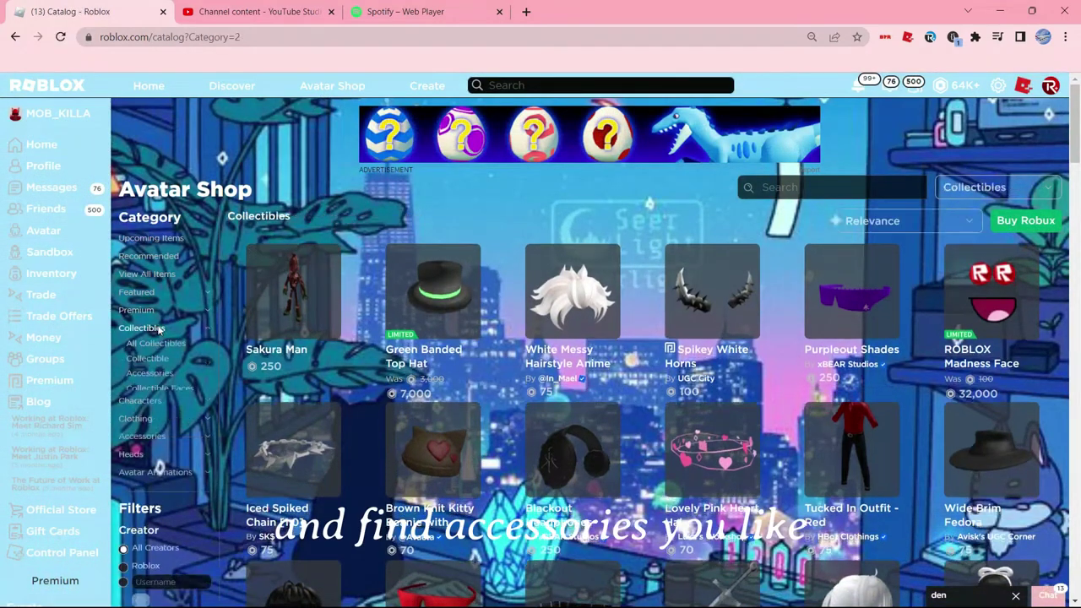
{"action": "left_click", "coordinate": [157, 344]}
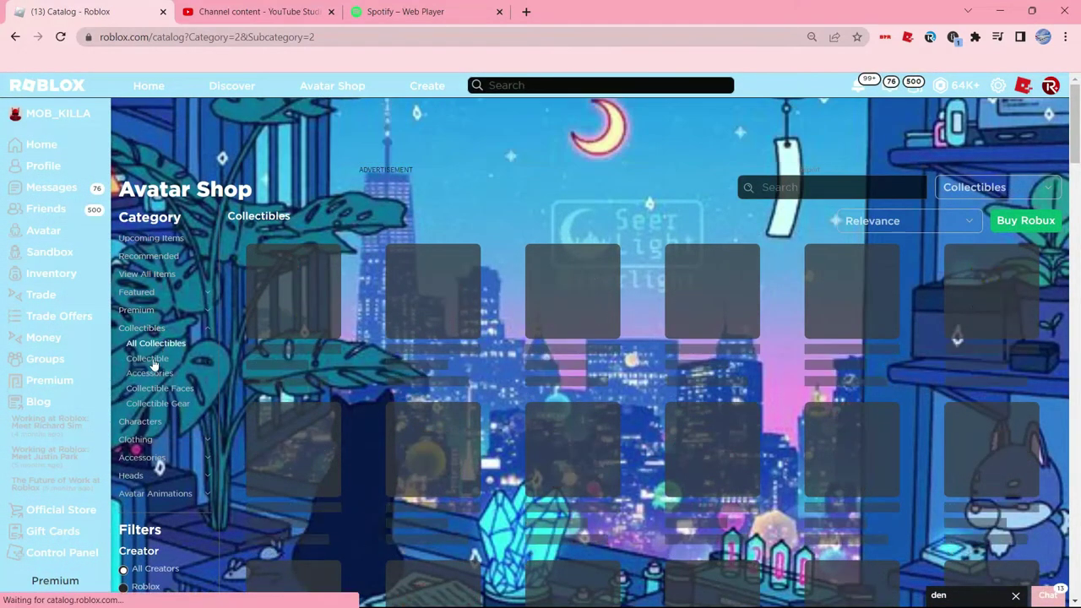
{"action": "left_click", "coordinate": [148, 375]}
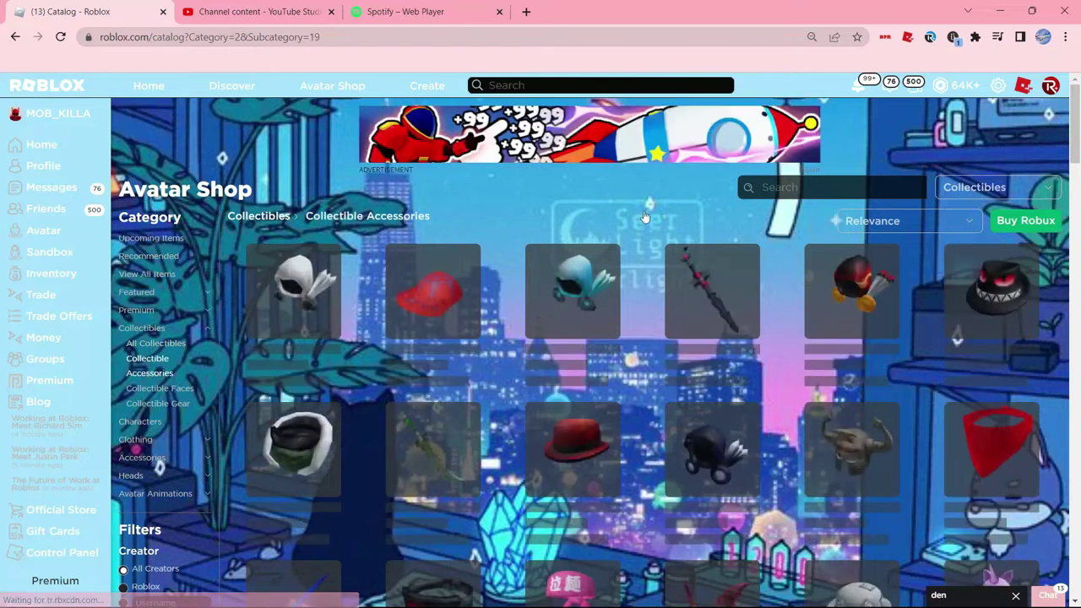
{"action": "type", "text": "horns"}
{"action": "key", "text": "Return"}
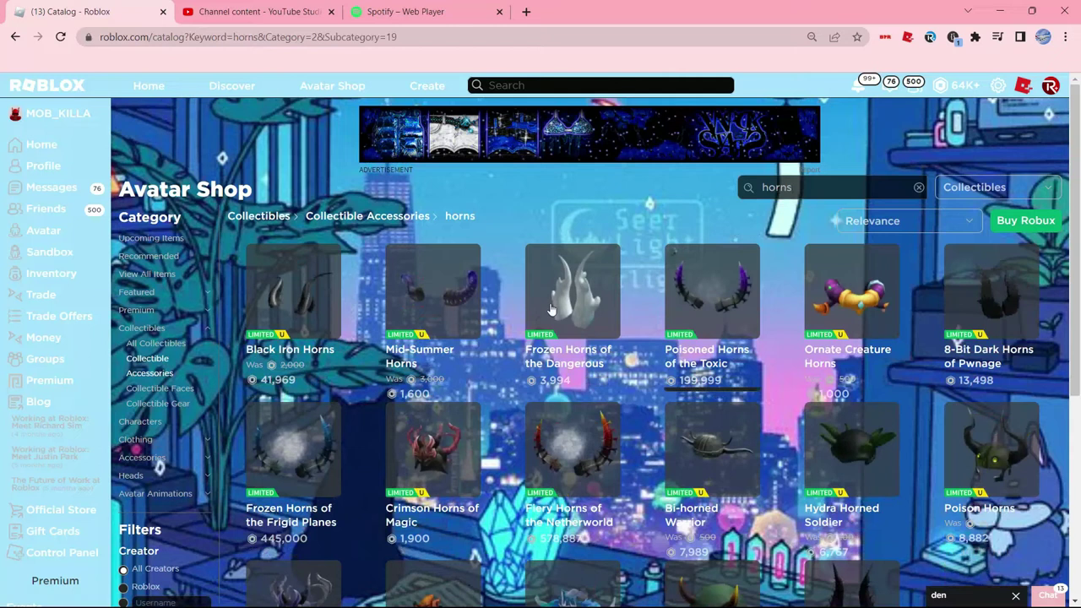
Open Fiery Horns of the Netherworld and select its item ID 215718515 in the address.
{"action": "left_click", "coordinate": [564, 454]}
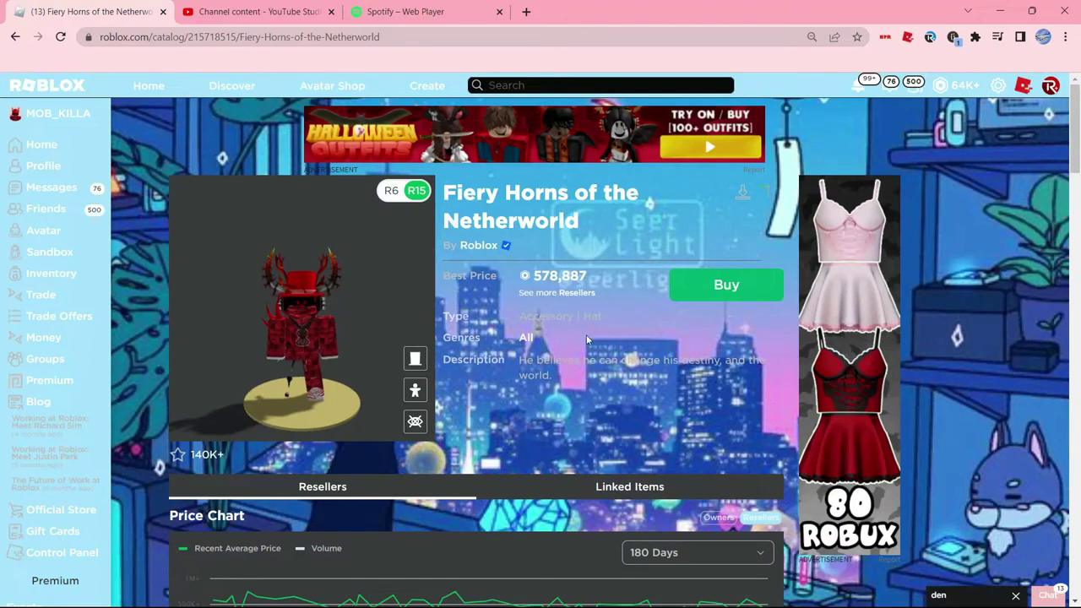
{"action": "left_click", "coordinate": [212, 37]}
{"action": "double_click", "coordinate": [271, 36]}
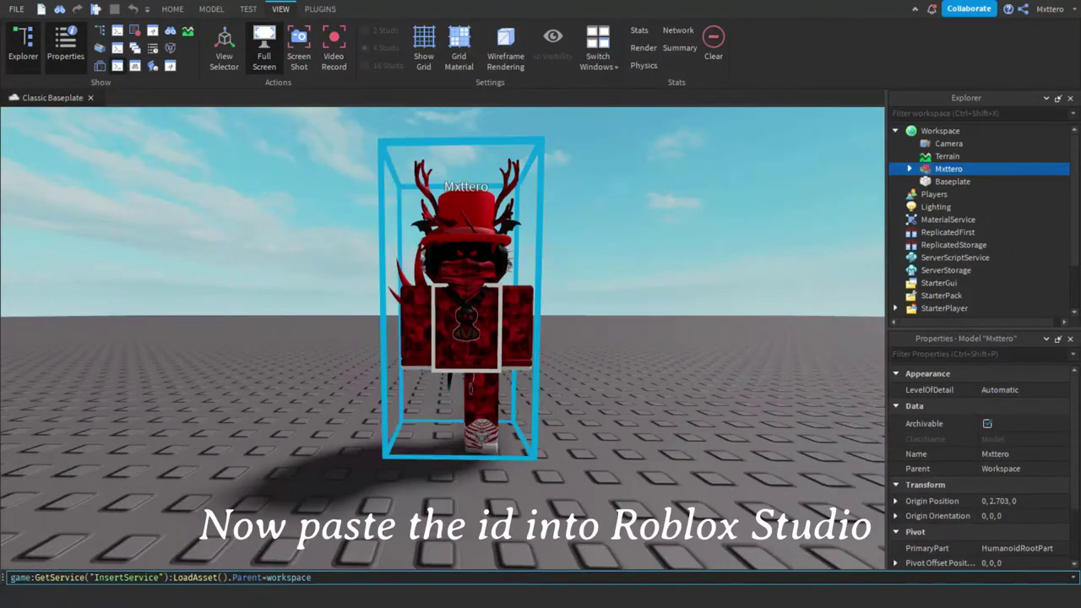
Paste ID 215718515 into LoadAsset and run the command to load the horns.
{"action": "type", "text": "215718515"}
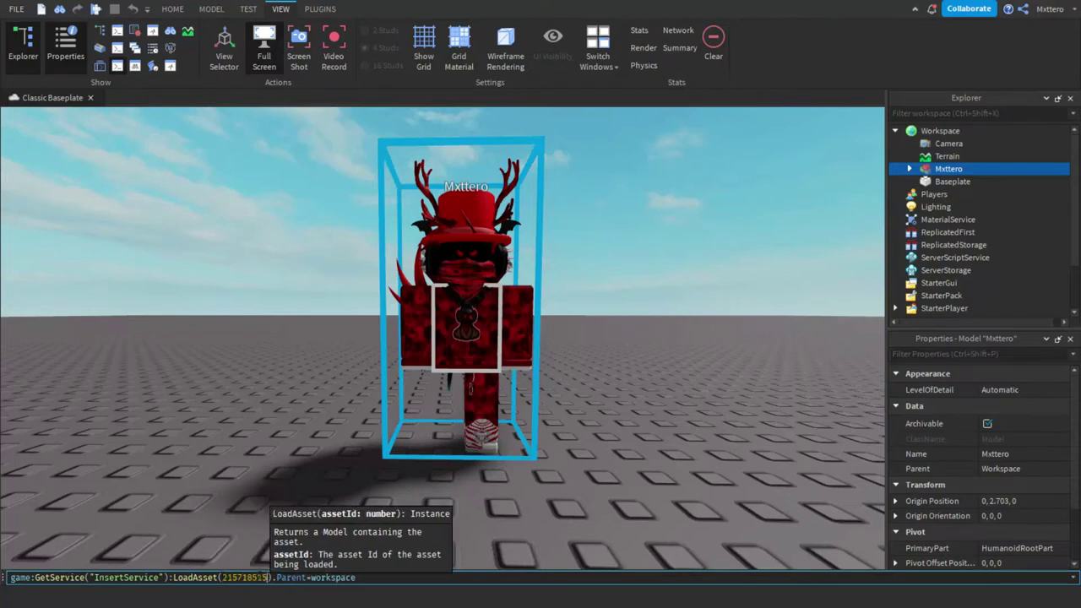
{"action": "key", "text": "Return"}
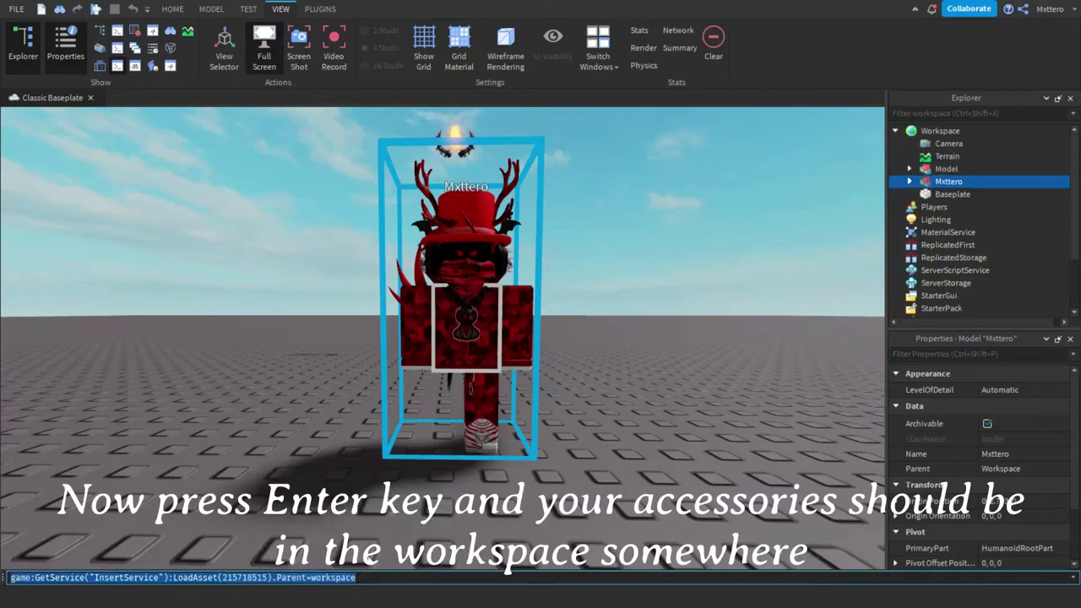
{"action": "right_click_drag", "start_coordinate": [475, 285], "coordinate": [475, 289]}
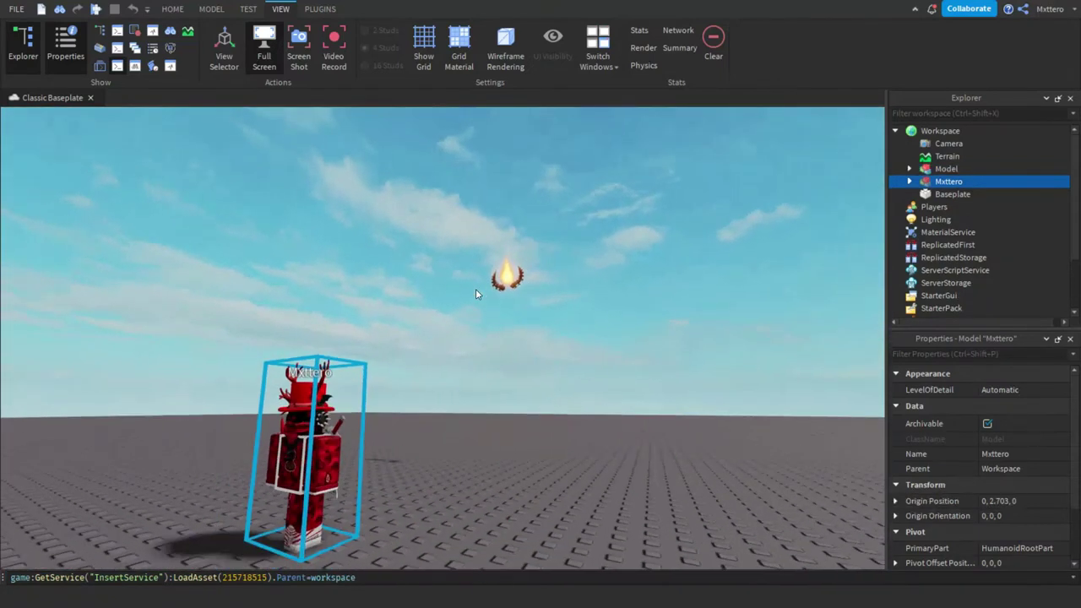
Move the FlamingHorns accessory into the avatar model and delete the empty Model.
{"action": "left_click", "coordinate": [909, 169]}
{"action": "left_click_drag", "start_coordinate": [967, 181], "coordinate": [954, 195]}
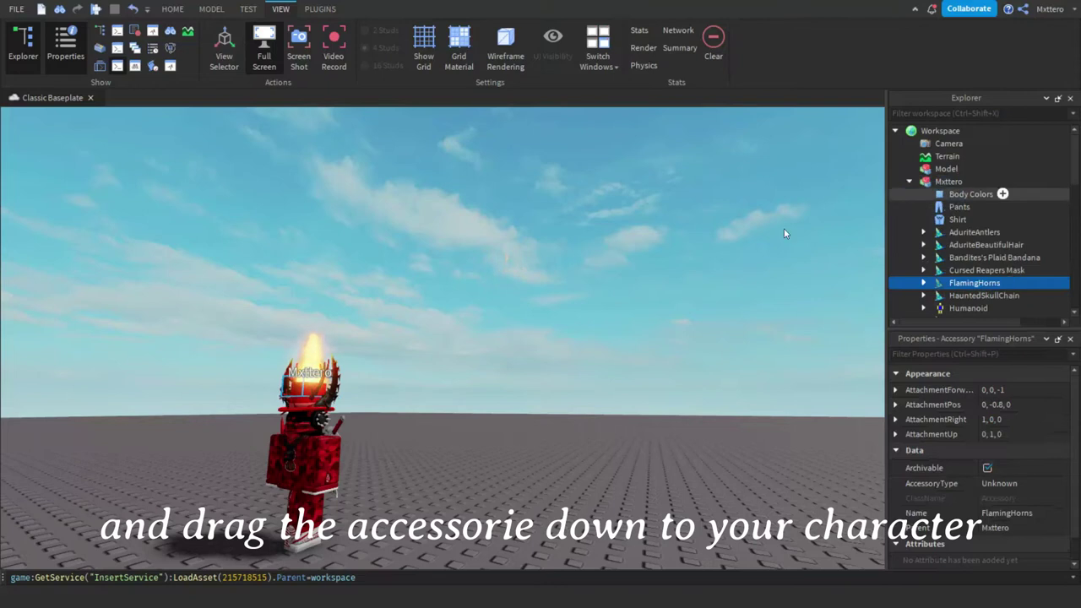
{"action": "left_click", "coordinate": [929, 169]}
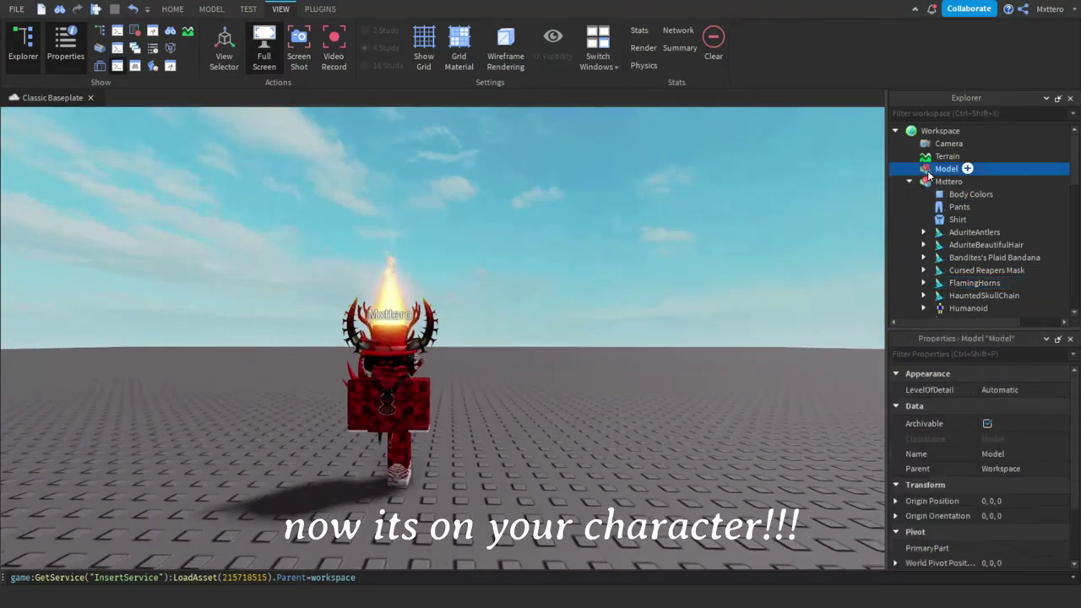
{"action": "key", "text": "Delete"}
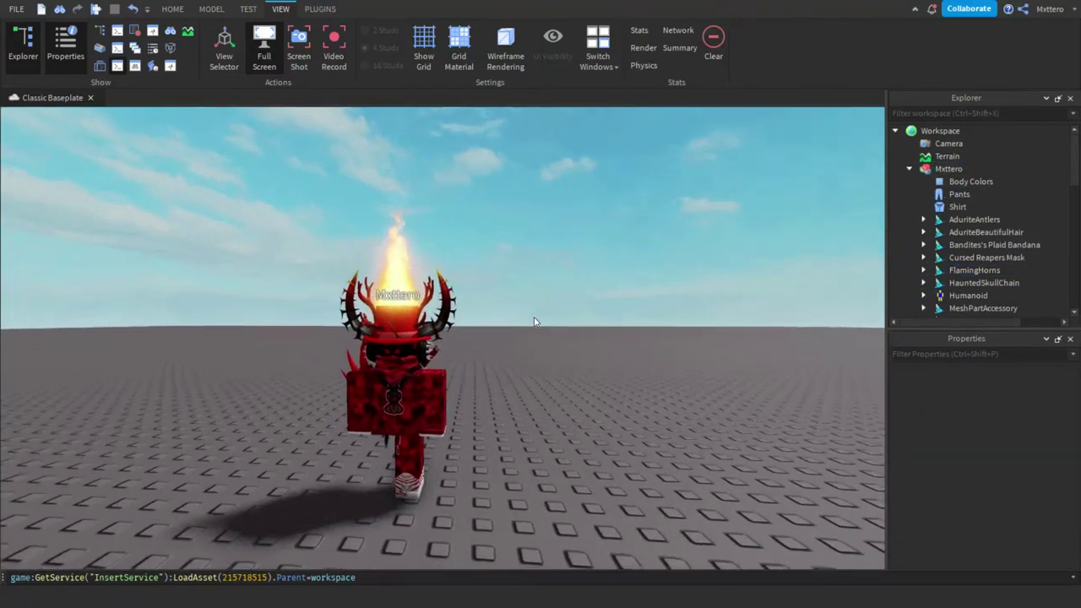
Paste the new shirt's id into the avatar Shirt's ShirtTemplate property.
{"action": "scroll", "coordinate": [667, 271], "scroll_direction": "up", "scroll_amount": 5}
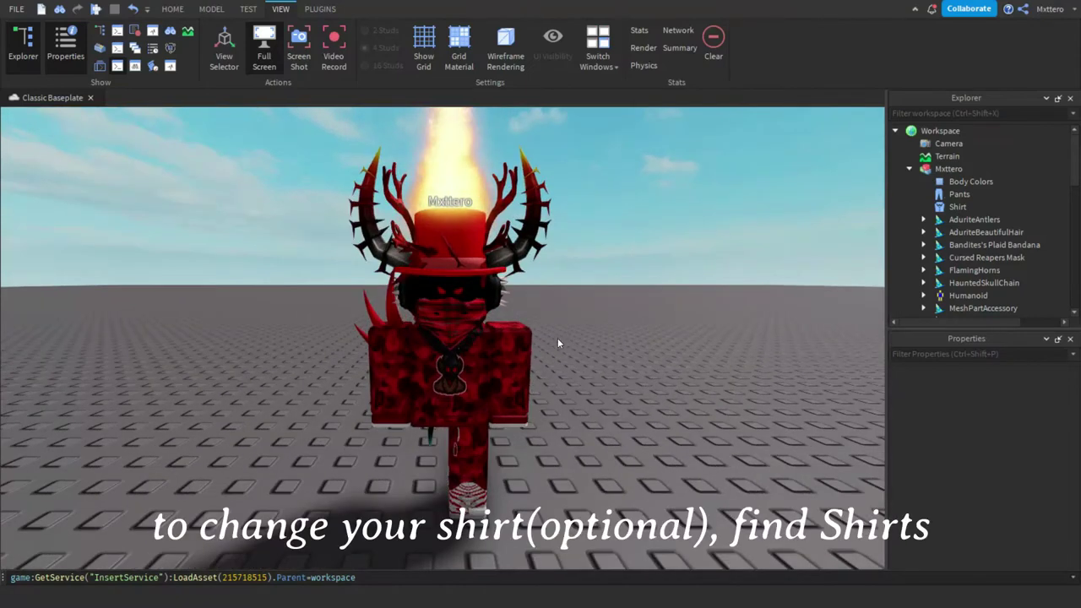
{"action": "left_click", "coordinate": [479, 378]}
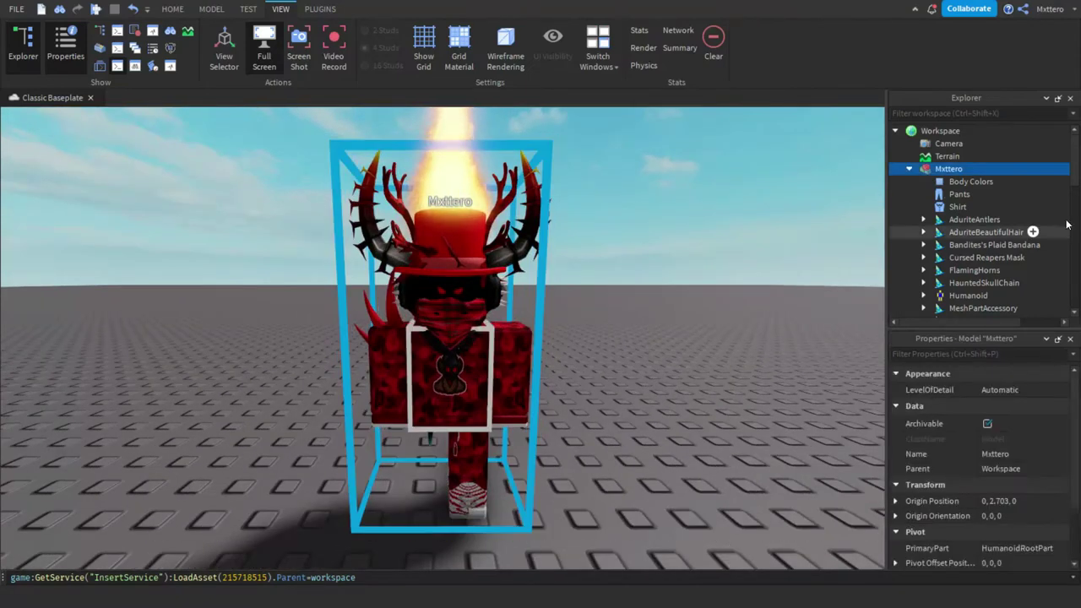
{"action": "scroll", "coordinate": [1013, 211], "scroll_direction": "down", "scroll_amount": 1}
{"action": "left_click", "coordinate": [957, 172]}
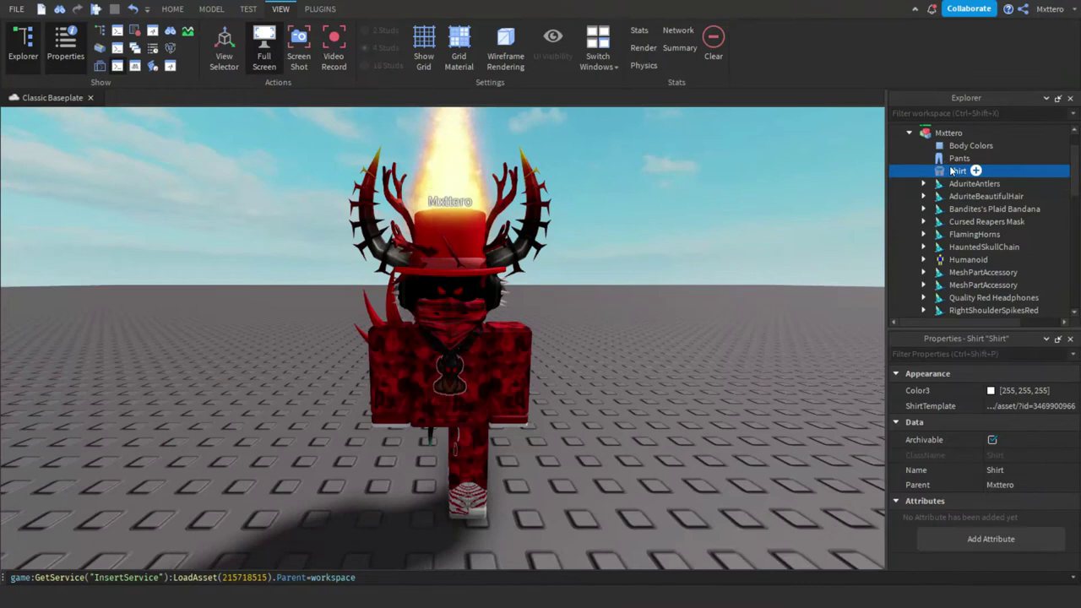
{"action": "left_click", "coordinate": [1014, 405]}
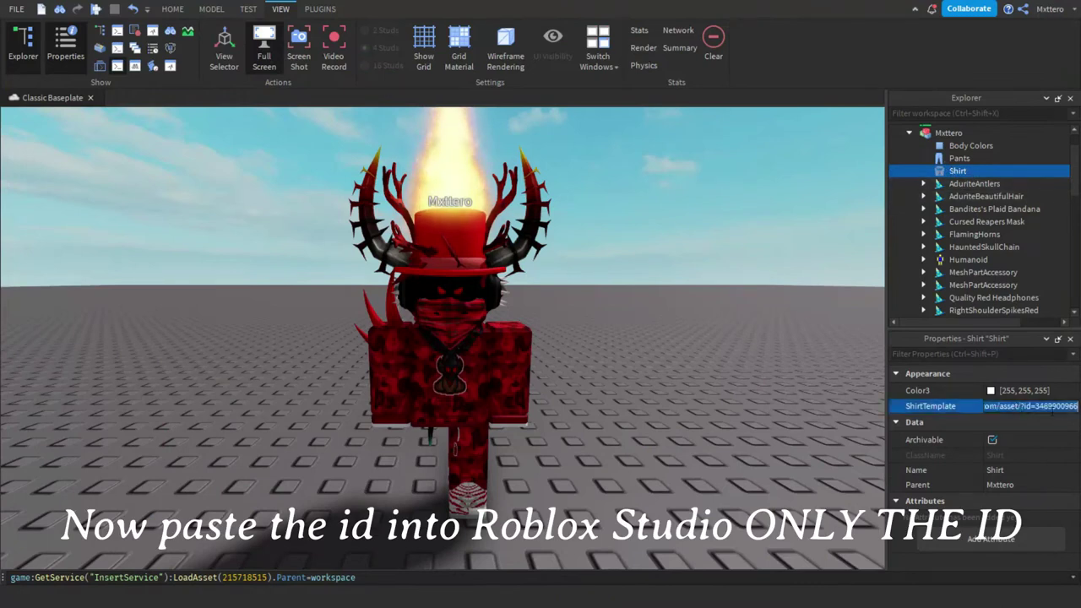
{"action": "type", "text": "24378840"}
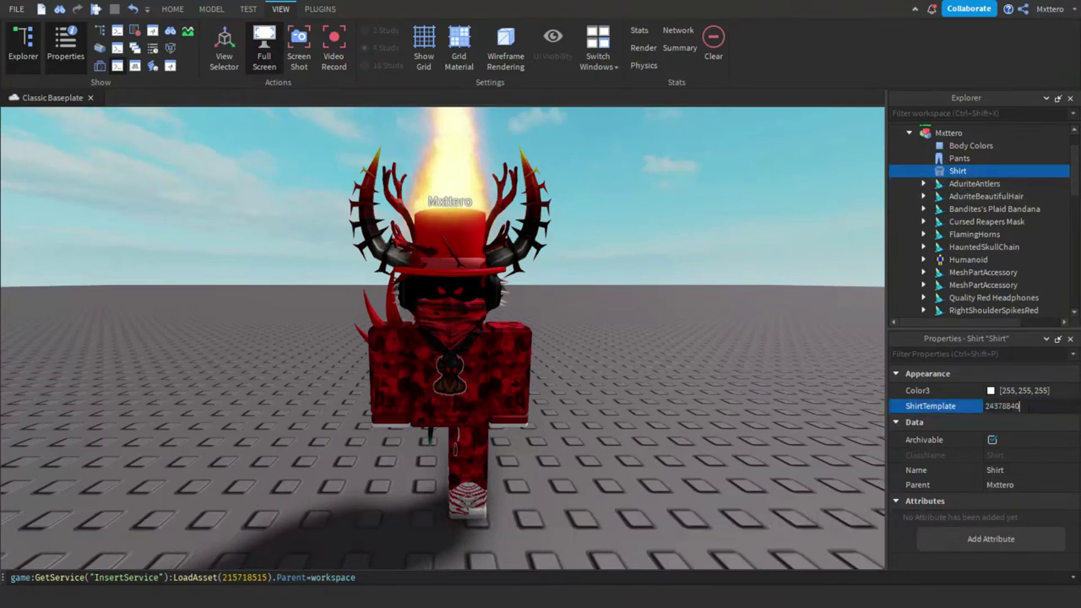
{"action": "key", "text": "Return"}
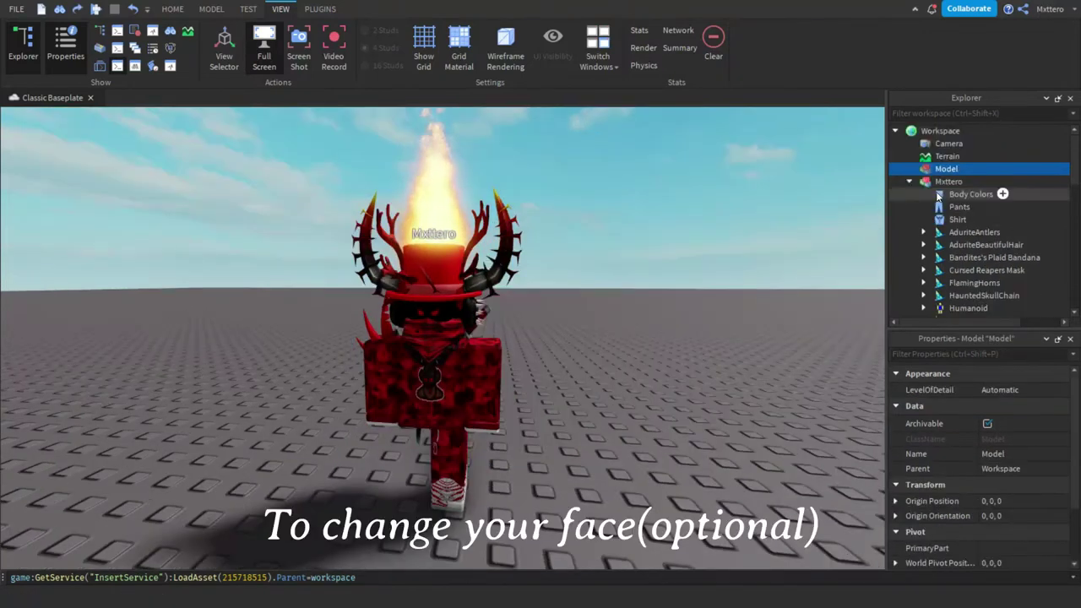
{"action": "scroll", "coordinate": [971, 220], "scroll_direction": "down", "scroll_amount": 5}
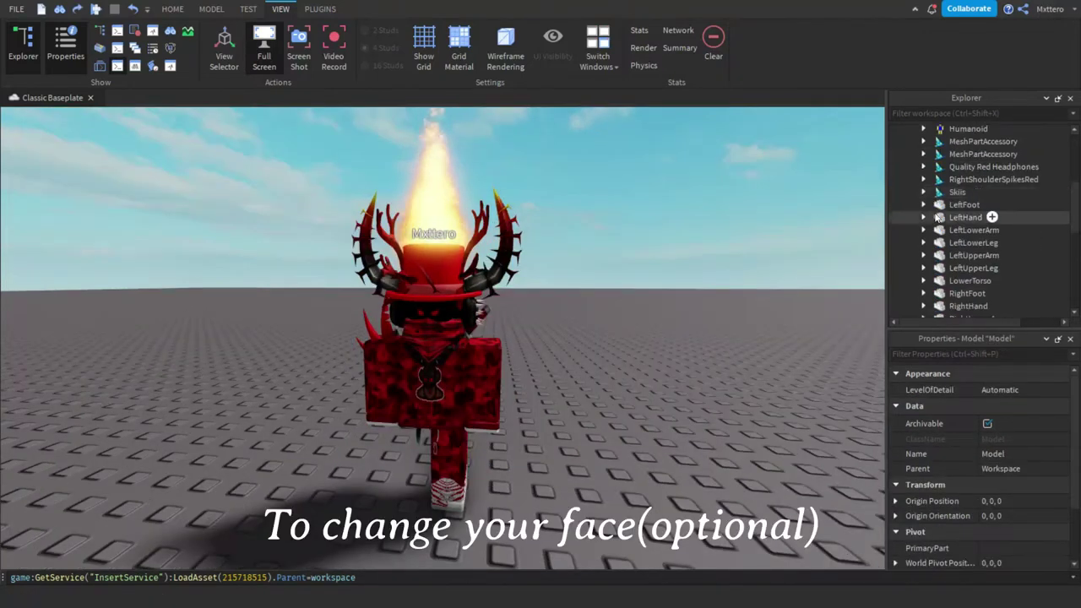
Set the Head's face decal Texture to the Playful Vampire face link.
{"action": "scroll", "coordinate": [937, 218], "scroll_direction": "down", "scroll_amount": 3}
{"action": "left_click", "coordinate": [923, 240]}
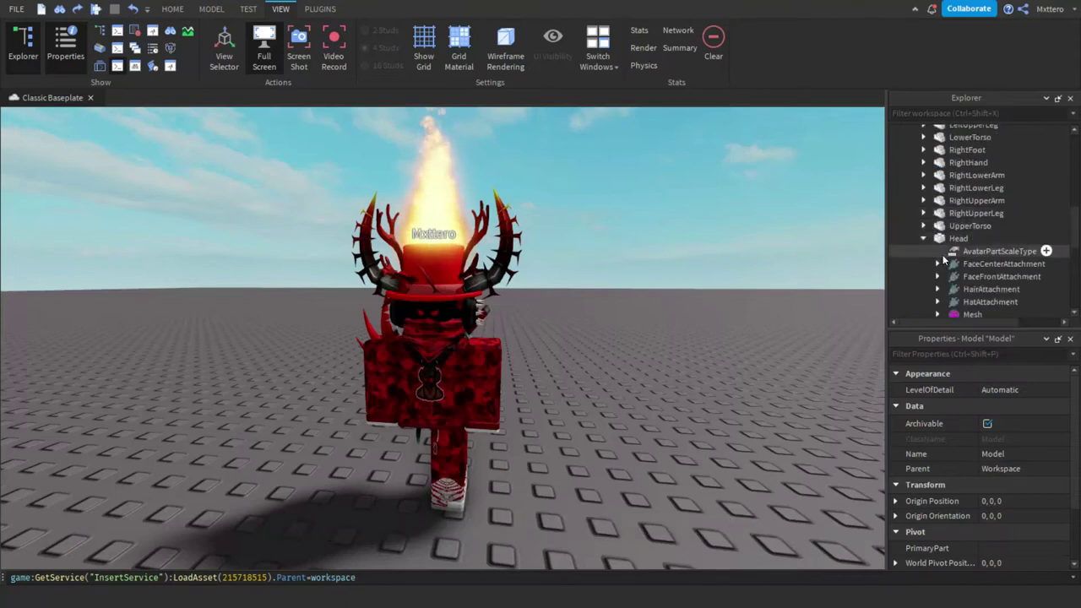
{"action": "scroll", "coordinate": [951, 253], "scroll_direction": "down", "scroll_amount": 2}
{"action": "left_click", "coordinate": [954, 267]}
{"action": "left_click", "coordinate": [963, 281]}
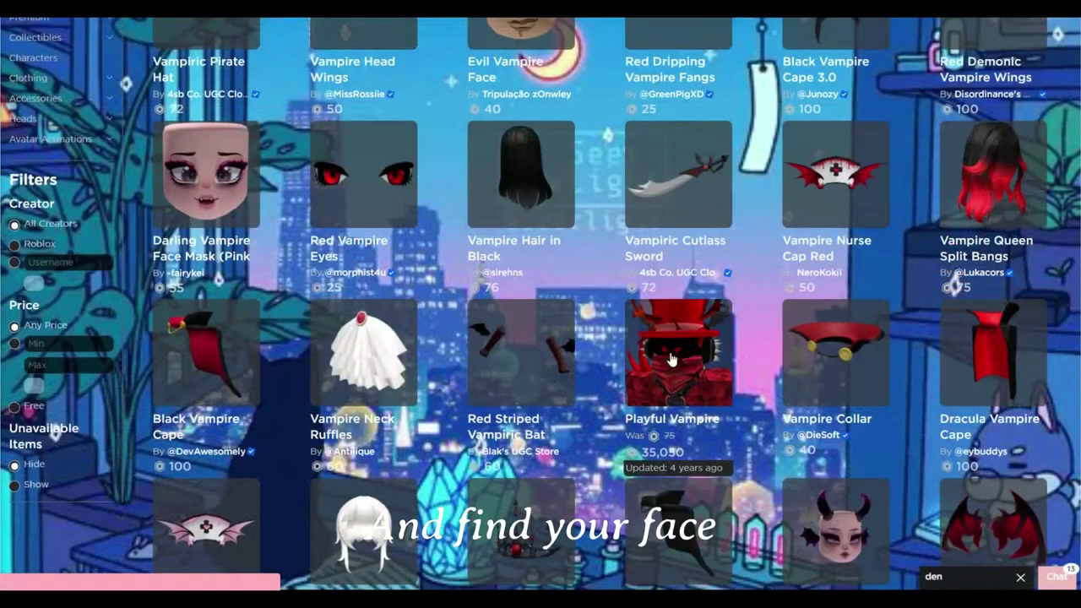
{"action": "left_click", "coordinate": [672, 360]}
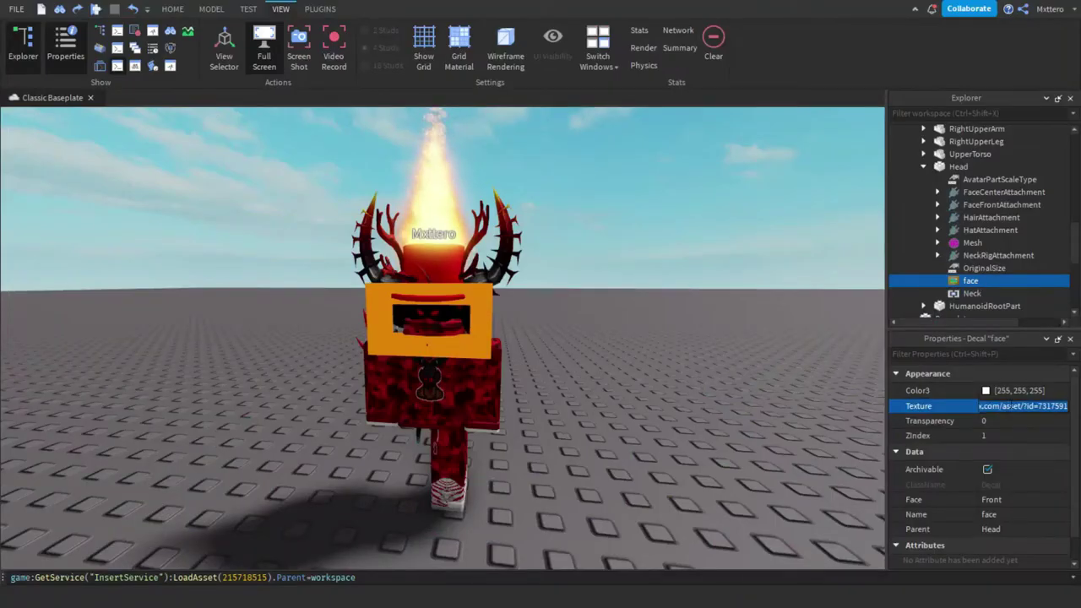
{"action": "key", "text": "ctrl+v"}
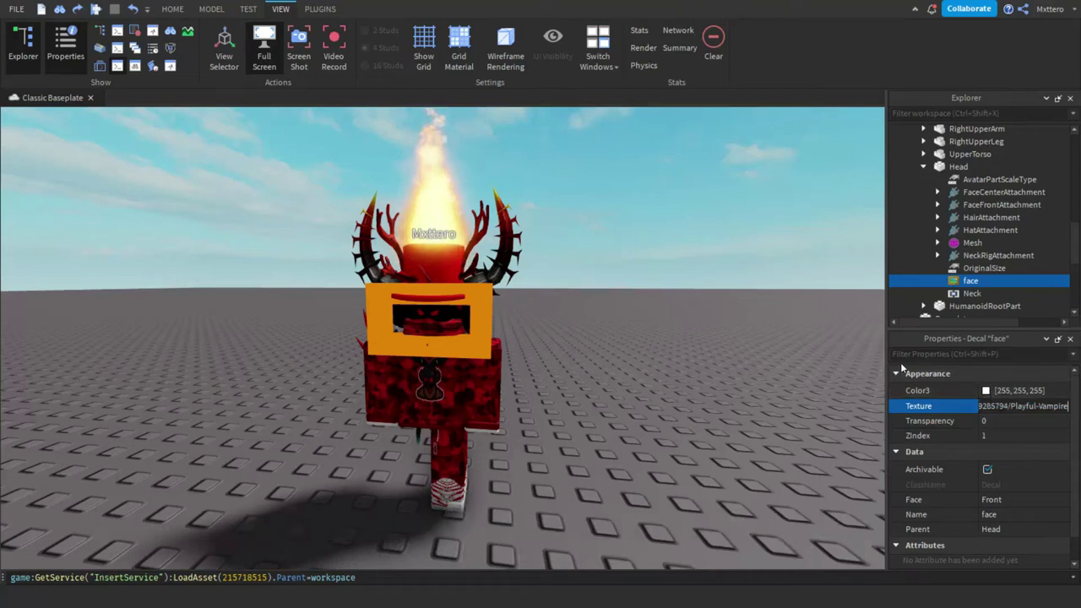
{"action": "key", "text": "Return"}
{"action": "right_click", "coordinate": [606, 371]}
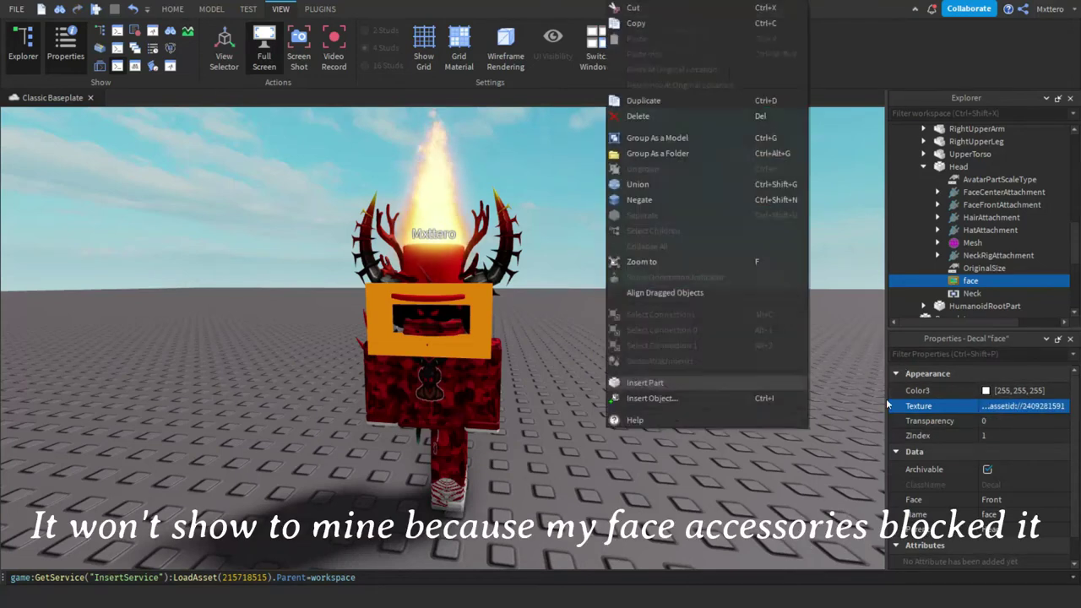
{"action": "left_click", "coordinate": [758, 331]}
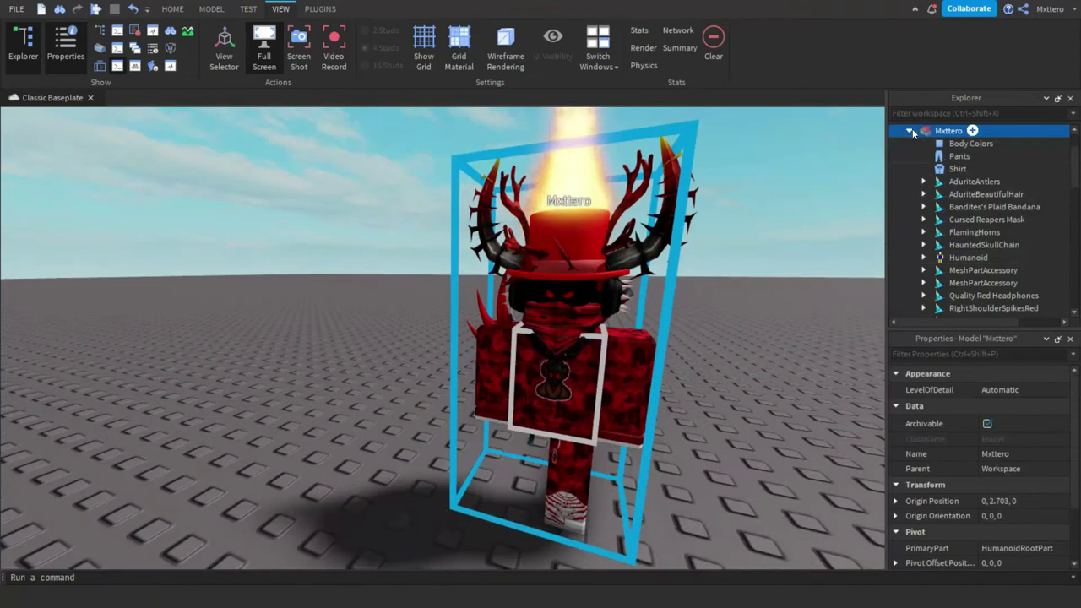
Export the avatar model with Export Selection and save the file.
{"action": "right_click", "coordinate": [933, 129]}
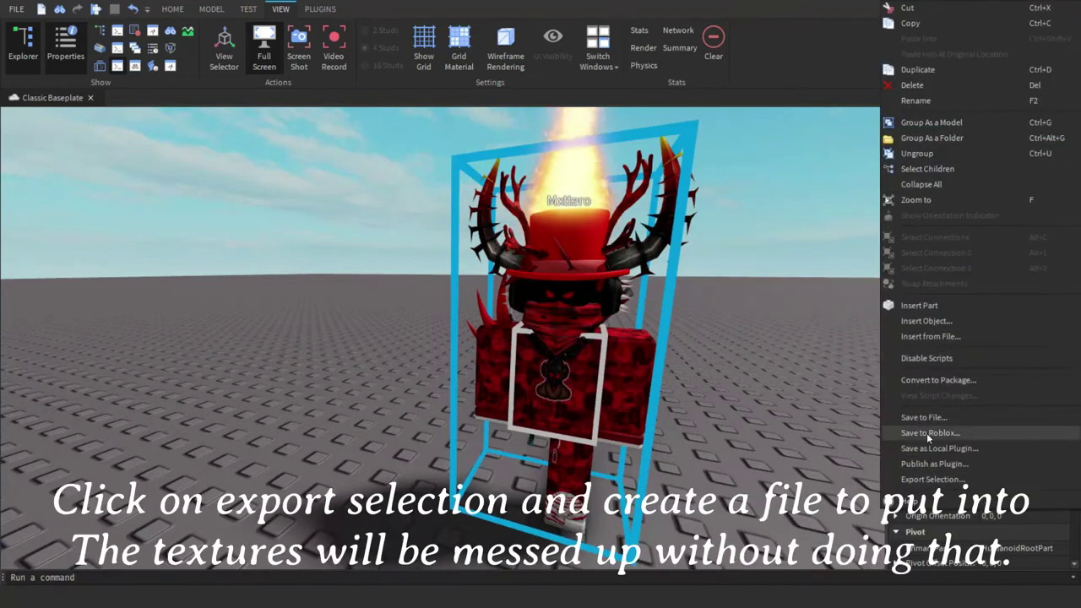
{"action": "left_click", "coordinate": [932, 478]}
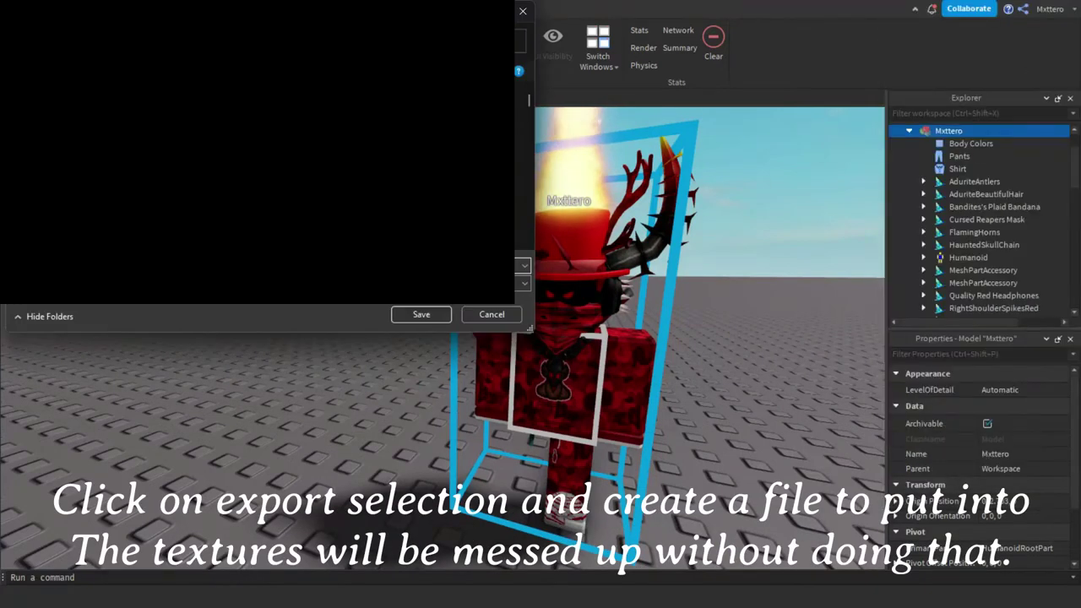
{"action": "left_click", "coordinate": [421, 314]}
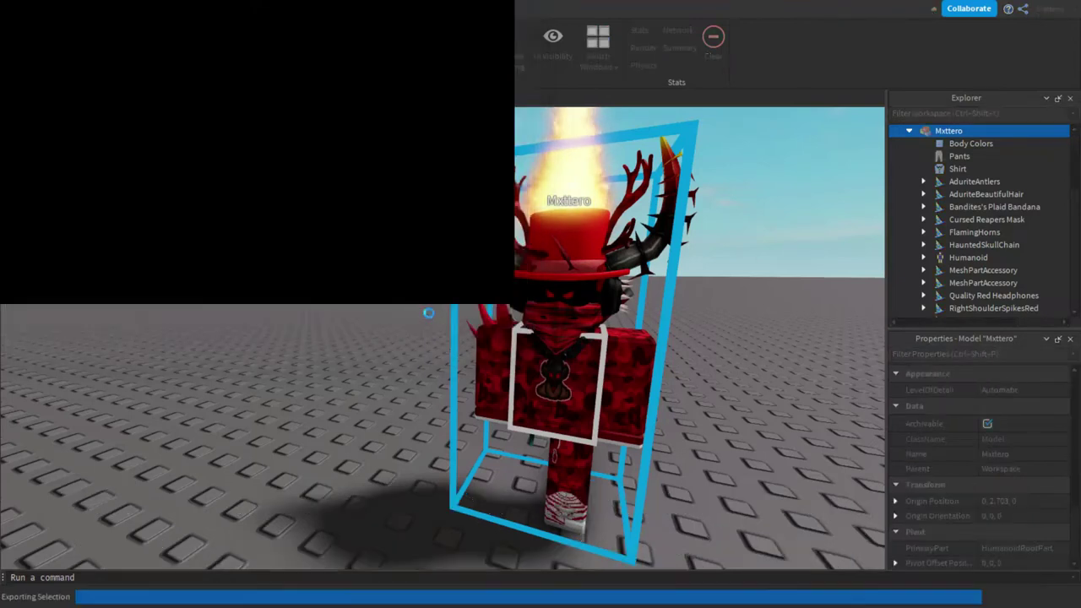
{"action": "key", "text": "super"}
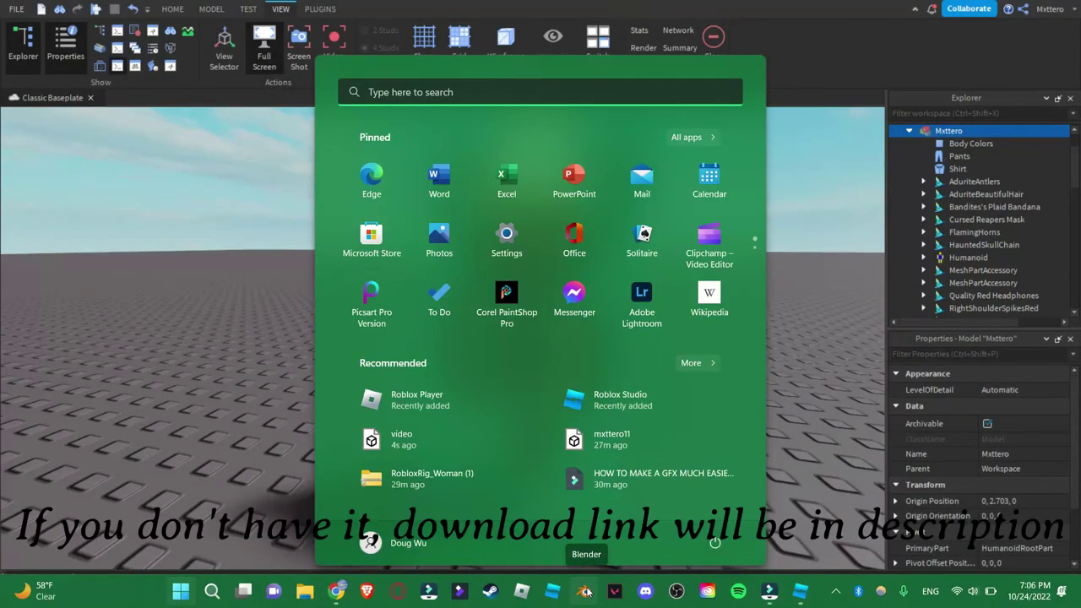
Launch Blender, close the splash screen, and delete the default Cube.
{"action": "left_click", "coordinate": [586, 592]}
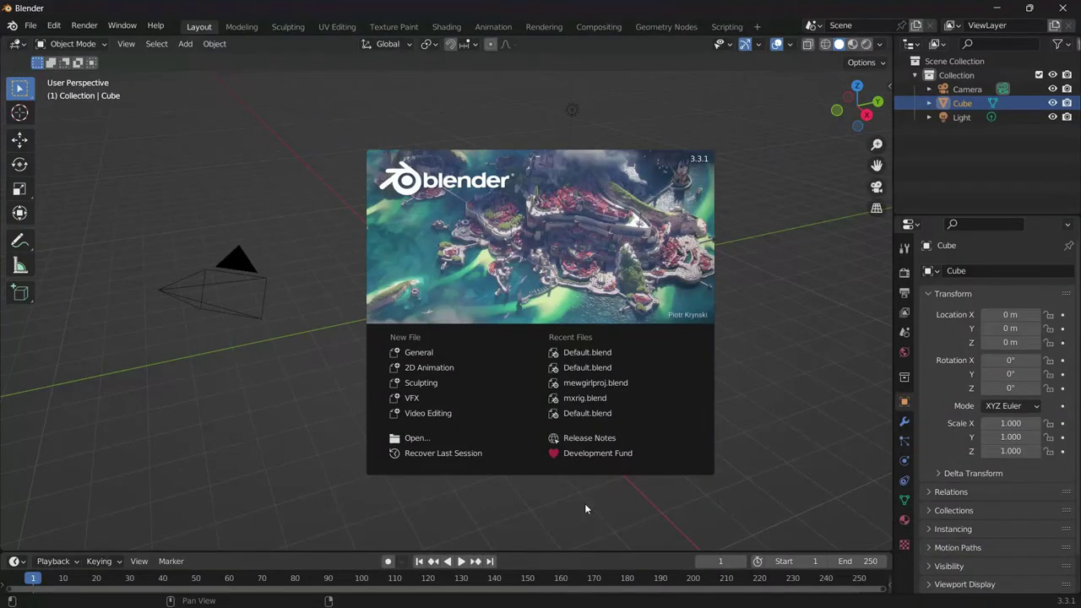
{"action": "left_click", "coordinate": [585, 507]}
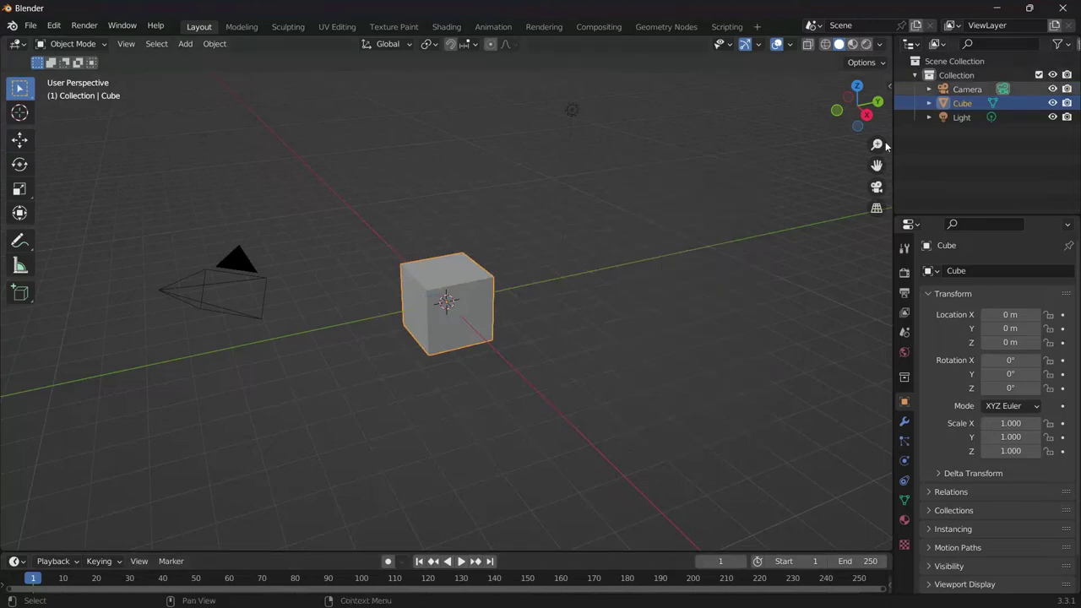
{"action": "right_click", "coordinate": [971, 105]}
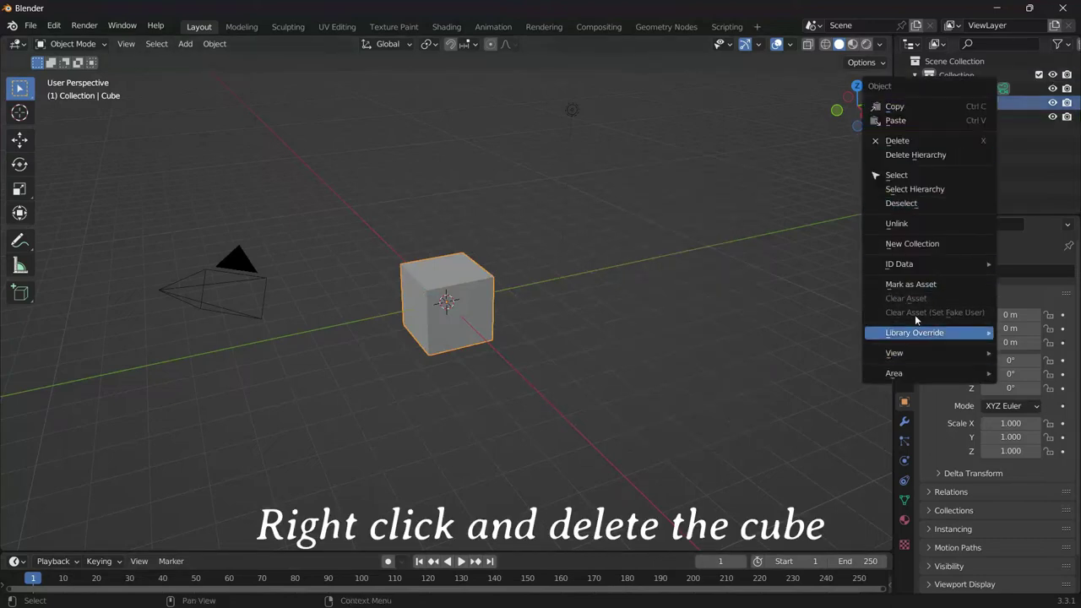
{"action": "left_click", "coordinate": [927, 143]}
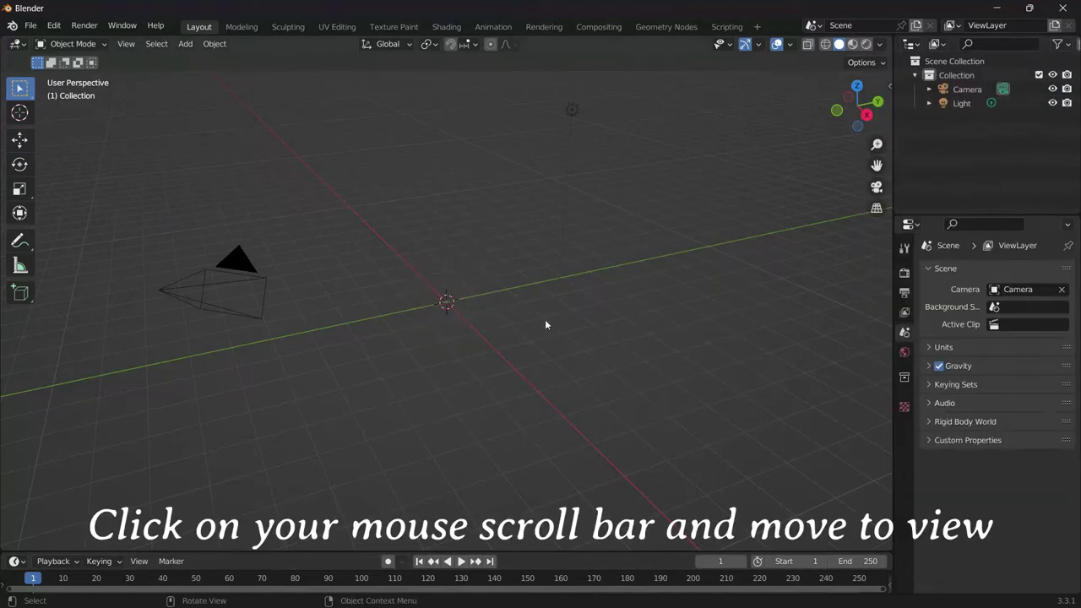
{"action": "mouse_move", "coordinate": [591, 289]}
{"action": "middle_mouse_down"}
{"action": "mouse_move", "coordinate": [400, 272]}
{"action": "mouse_move", "coordinate": [418, 274]}
{"action": "middle_mouse_up"}
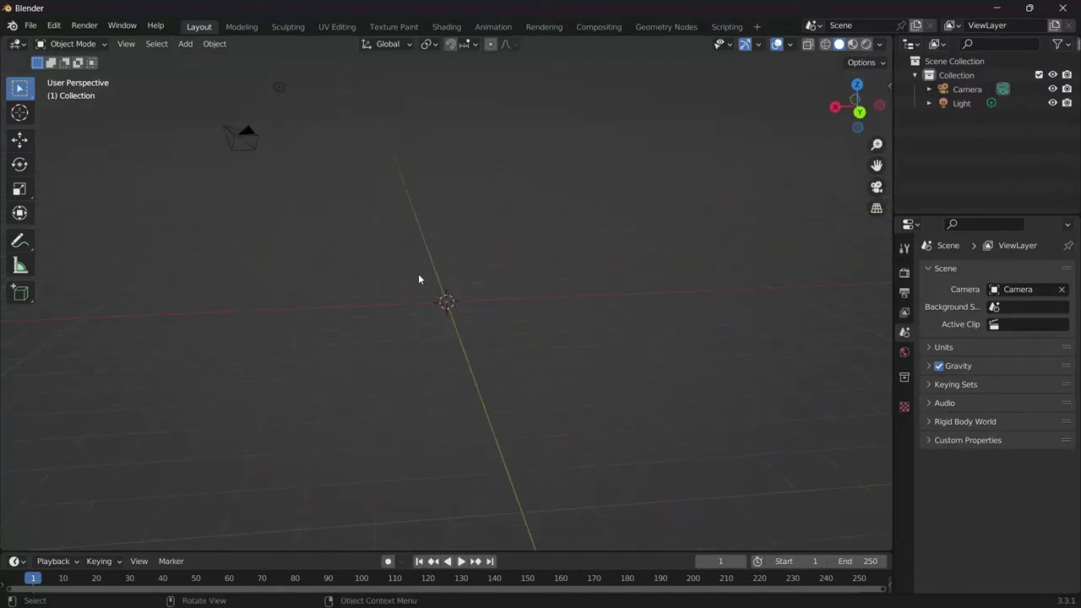
Import the exported avatar as a Wavefront .obj and view it in Material Preview.
{"action": "left_click", "coordinate": [31, 26]}
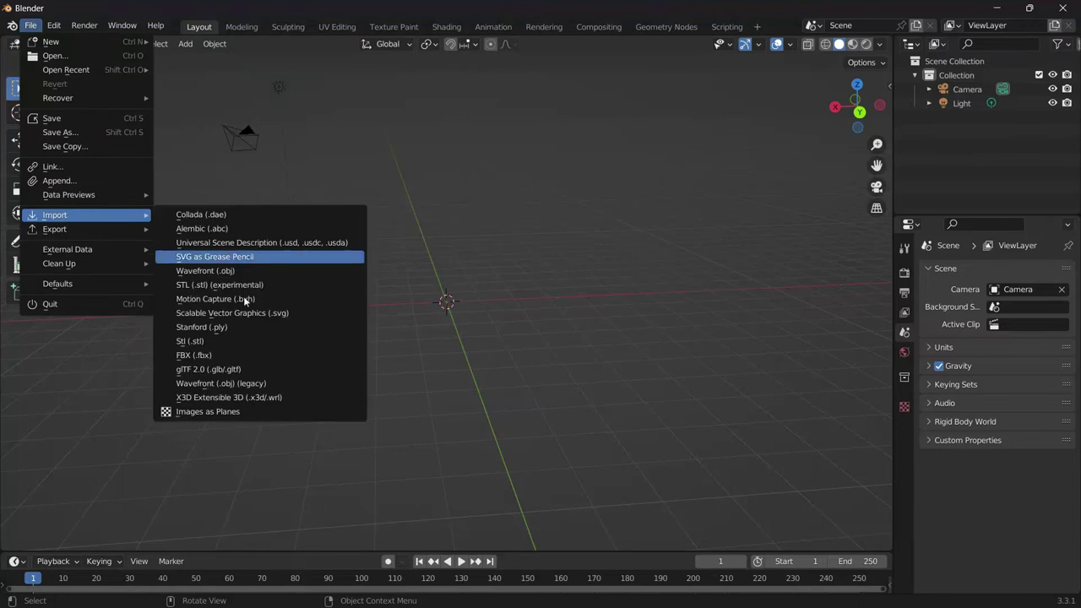
{"action": "left_click", "coordinate": [245, 384]}
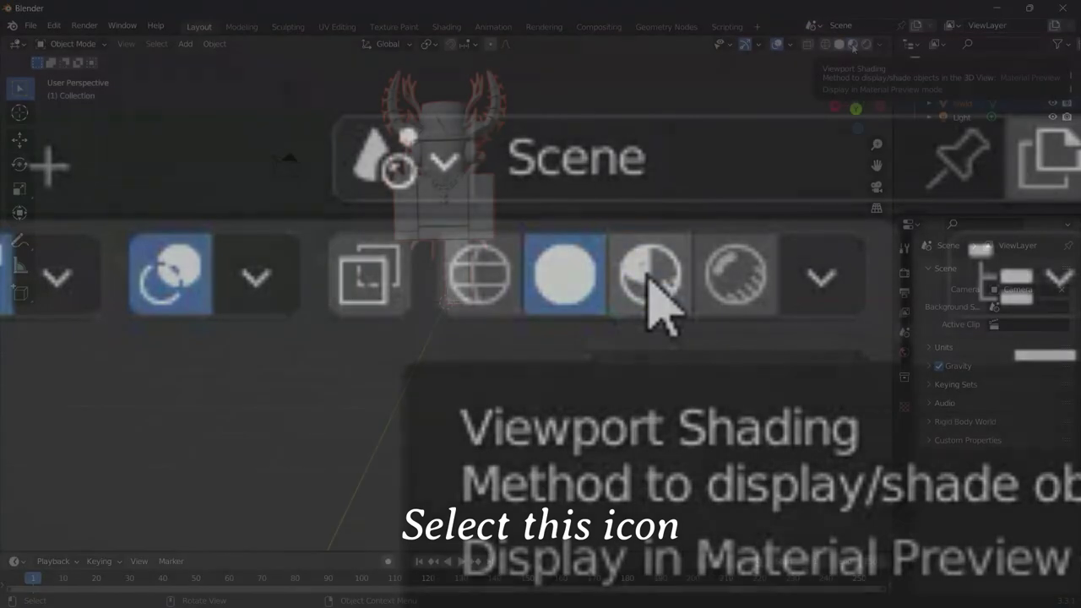
{"action": "left_click", "coordinate": [649, 286]}
{"action": "mouse_move", "coordinate": [536, 183]}
{"action": "middle_mouse_down"}
{"action": "mouse_move", "coordinate": [772, 193]}
{"action": "mouse_move", "coordinate": [479, 193]}
{"action": "mouse_move", "coordinate": [518, 157]}
{"action": "mouse_move", "coordinate": [532, 182]}
{"action": "mouse_move", "coordinate": [508, 165]}
{"action": "mouse_move", "coordinate": [471, 202]}
{"action": "middle_mouse_up"}
{"action": "left_click", "coordinate": [472, 202]}
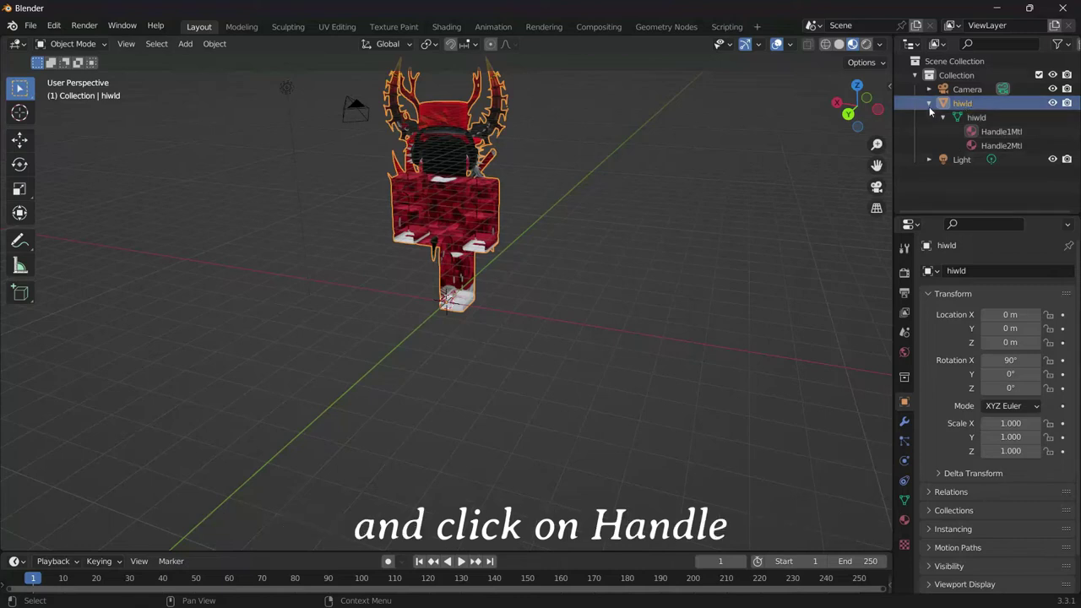
Search the material settings for 'ble' and set Handle1Mtl's Blend Mode to Opaque.
{"action": "left_click", "coordinate": [1000, 132]}
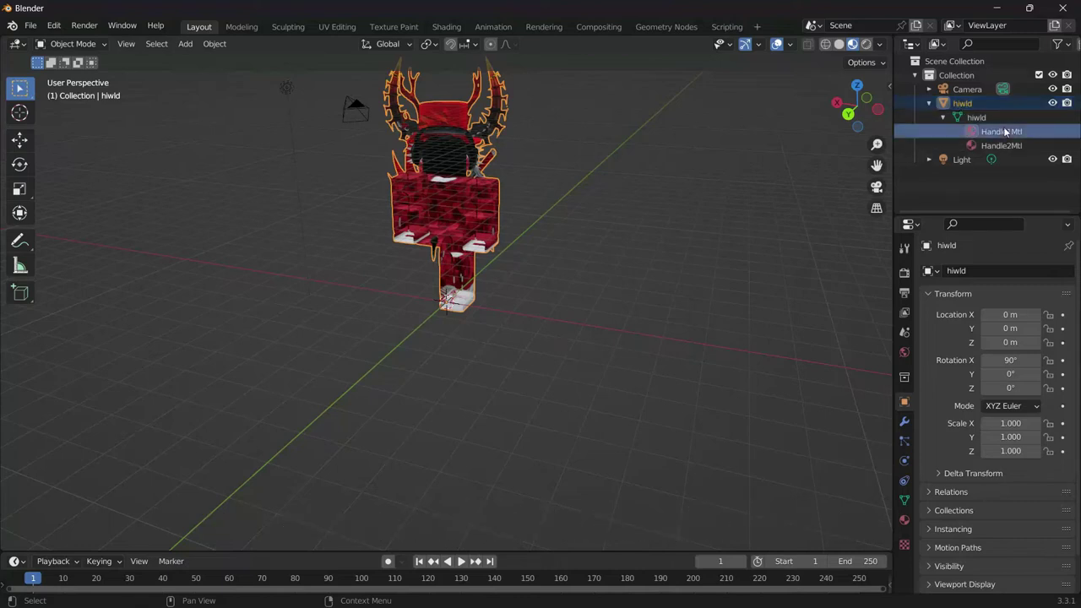
{"action": "left_click", "coordinate": [905, 520]}
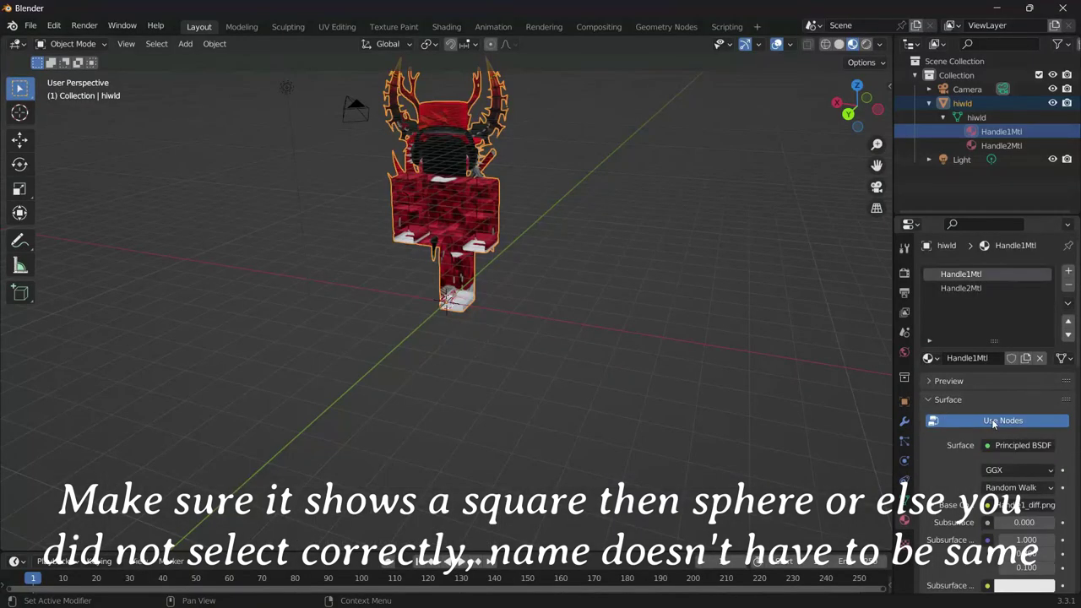
{"action": "scroll", "coordinate": [994, 425], "scroll_direction": "down", "scroll_amount": 2}
{"action": "scroll", "coordinate": [993, 424], "scroll_direction": "down", "scroll_amount": 1}
{"action": "scroll", "coordinate": [994, 425], "scroll_direction": "down", "scroll_amount": 4}
{"action": "scroll", "coordinate": [993, 425], "scroll_direction": "up", "scroll_amount": 1}
{"action": "scroll", "coordinate": [993, 425], "scroll_direction": "up", "scroll_amount": 1}
{"action": "scroll", "coordinate": [993, 406], "scroll_direction": "up", "scroll_amount": 1}
{"action": "left_click", "coordinate": [988, 223]}
{"action": "type", "text": "b"}
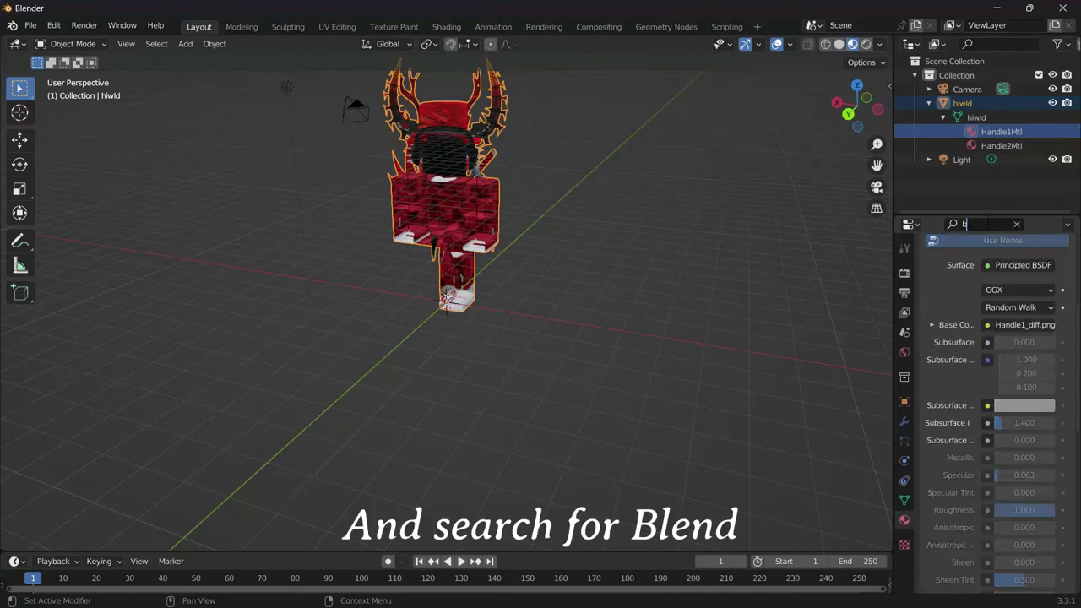
{"action": "type", "text": "le"}
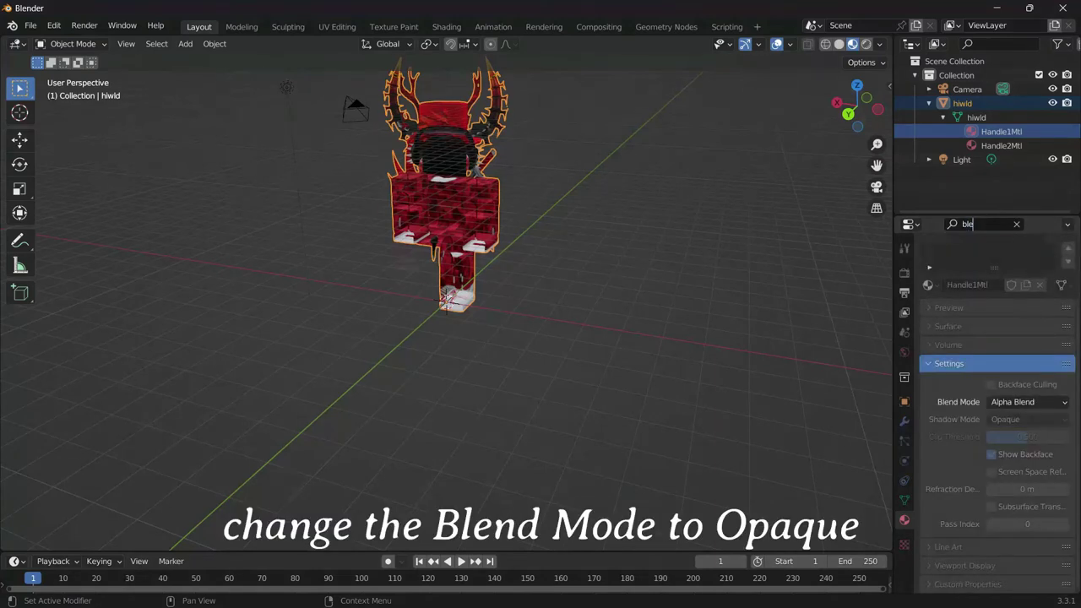
{"action": "left_click", "coordinate": [1032, 402]}
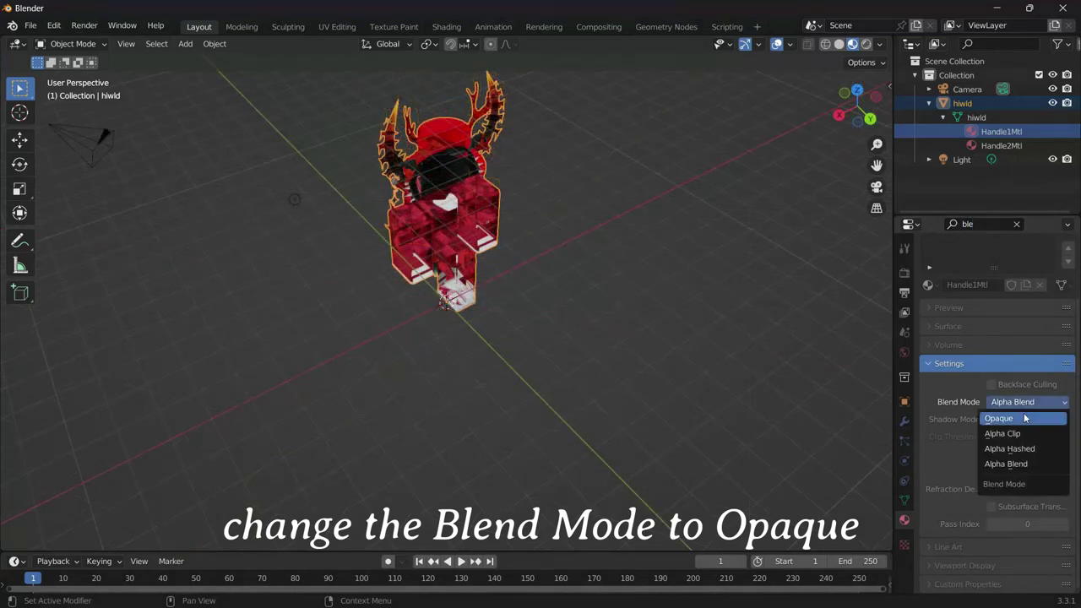
{"action": "left_click", "coordinate": [1024, 418]}
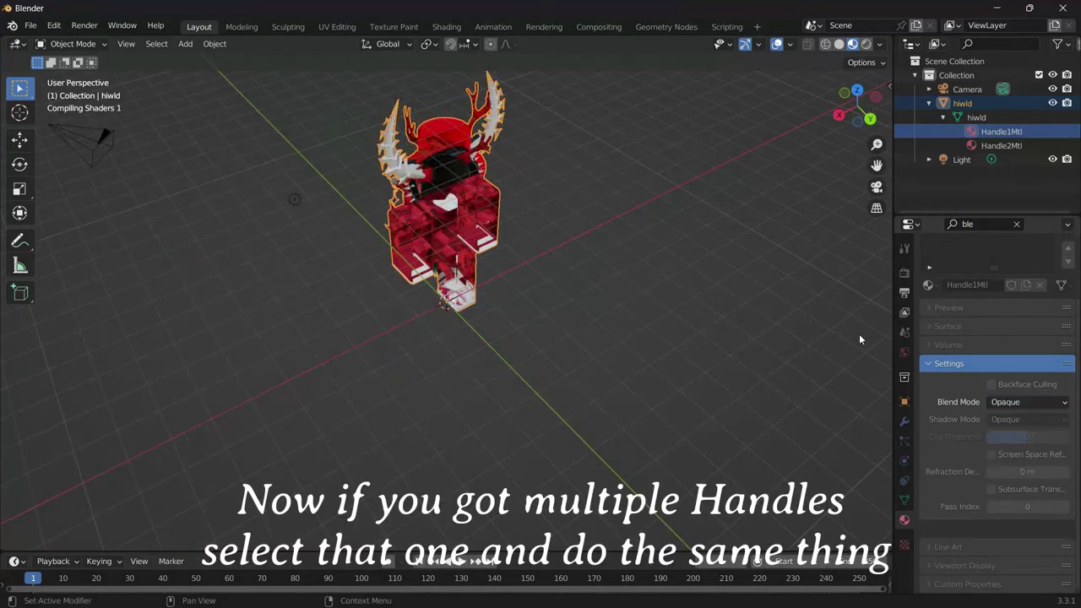
Set Handle2Mtl's Blend Mode to Opaque too, then check the avatar from several angles.
{"action": "mouse_move", "coordinate": [504, 131]}
{"action": "middle_mouse_down"}
{"action": "mouse_move", "coordinate": [639, 217]}
{"action": "mouse_move", "coordinate": [549, 189]}
{"action": "middle_mouse_up"}
{"action": "left_click", "coordinate": [999, 146]}
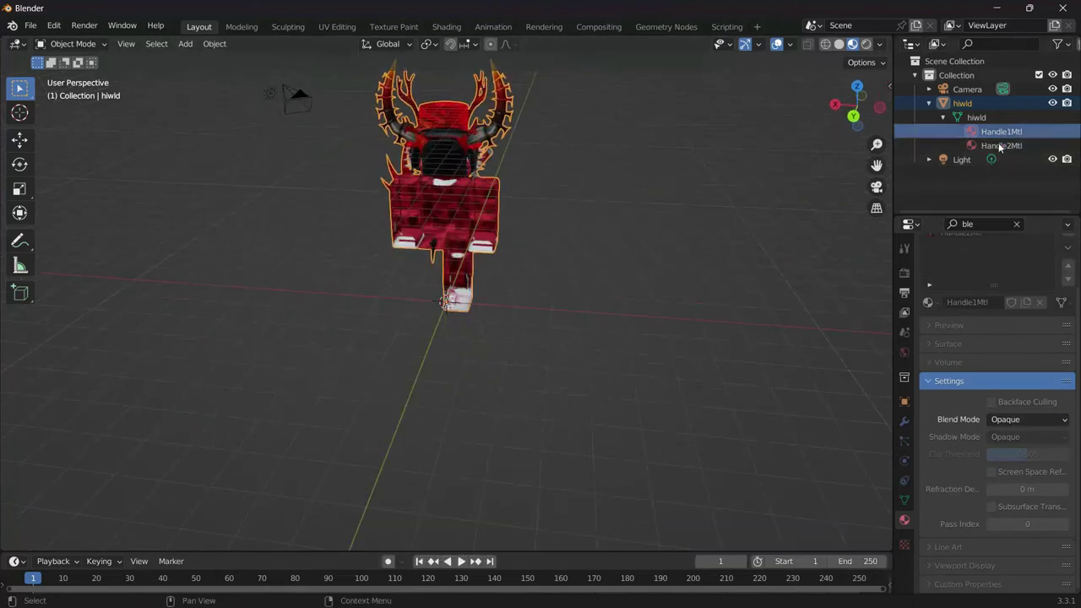
{"action": "left_click", "coordinate": [1018, 422]}
{"action": "left_click", "coordinate": [1018, 435]}
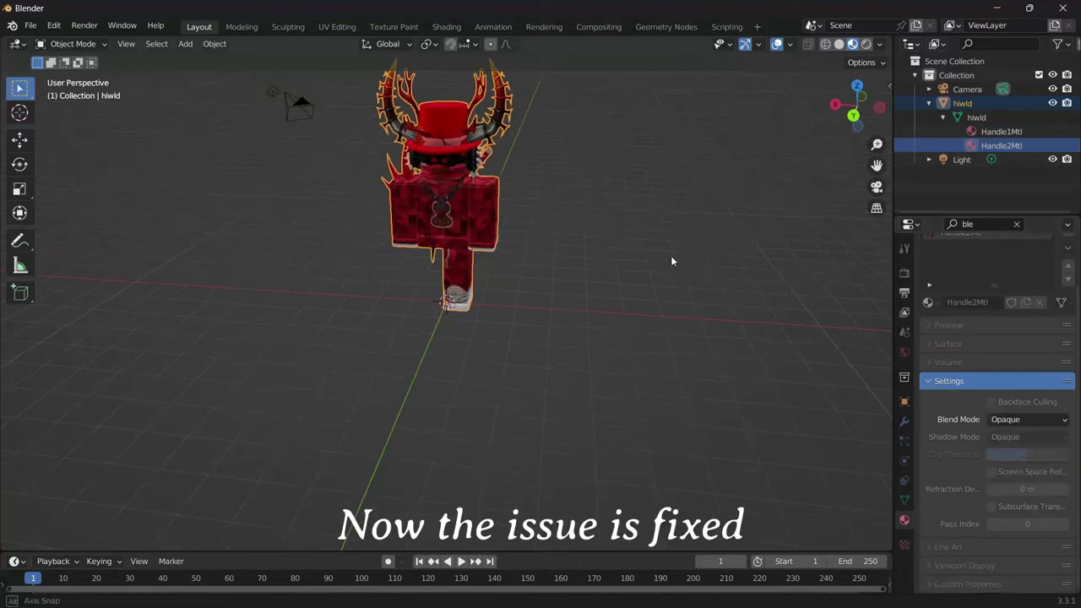
{"action": "middle_click_drag", "start_coordinate": [671, 255], "coordinate": [446, 161]}
{"action": "middle_click_drag", "start_coordinate": [578, 152], "coordinate": [769, 146]}
{"action": "middle_click_drag", "start_coordinate": [600, 156], "coordinate": [229, 156]}
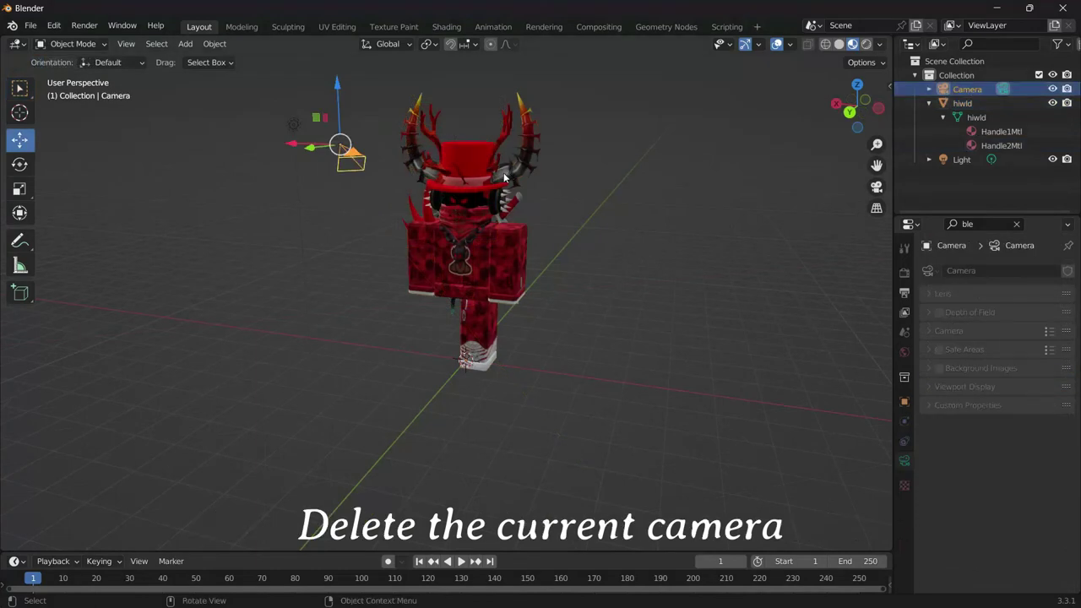
Replace the old camera with a new one placed at about X -0.21 m, Y 3.02 m, Z 3.1 m.
{"action": "key", "text": "Delete"}
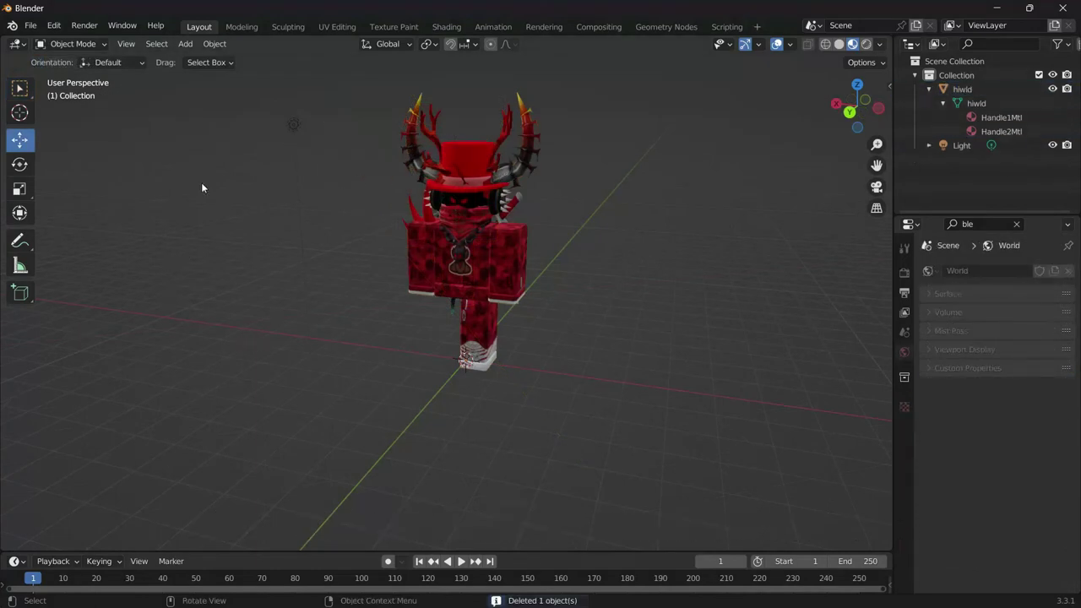
{"action": "key", "text": "shift+a"}
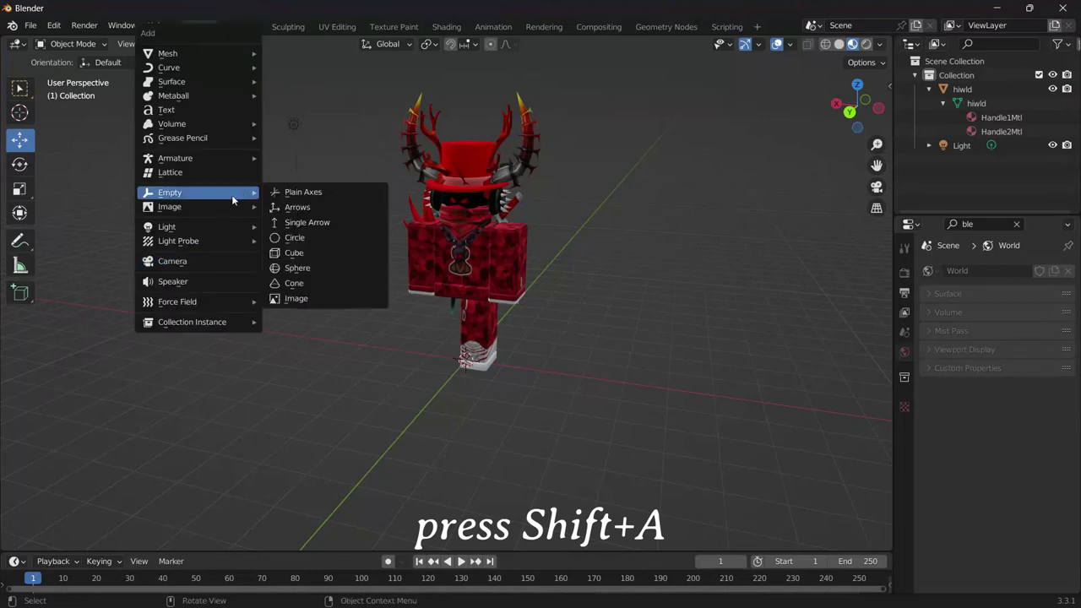
{"action": "left_click", "coordinate": [203, 260]}
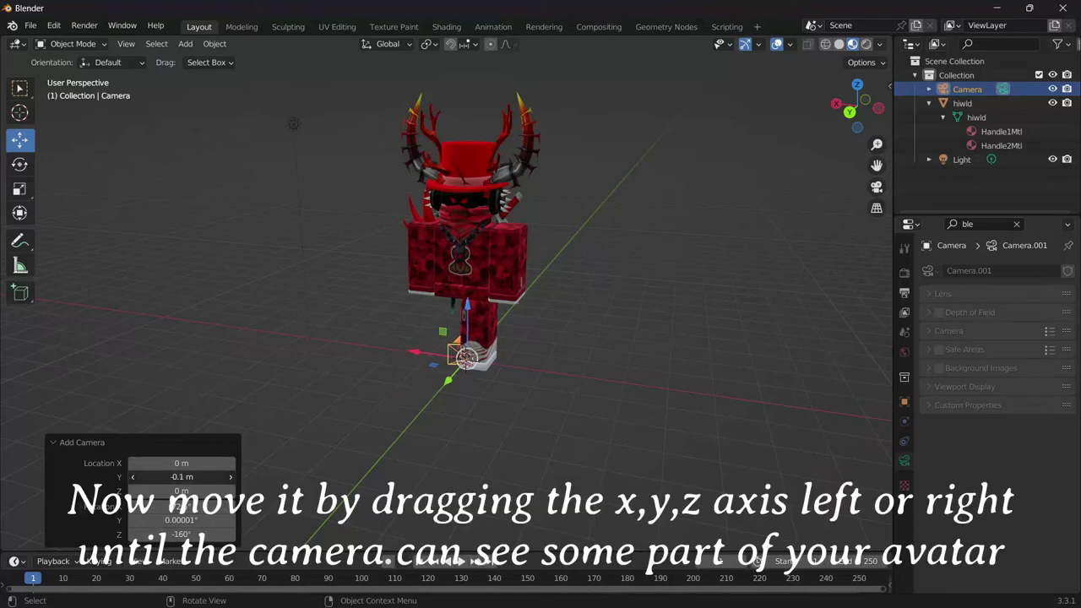
{"action": "mouse_move", "coordinate": [182, 476]}
{"action": "left_mouse_down"}
{"action": "mouse_move", "coordinate": [222, 476]}
{"action": "mouse_move", "coordinate": [215, 491]}
{"action": "left_mouse_up"}
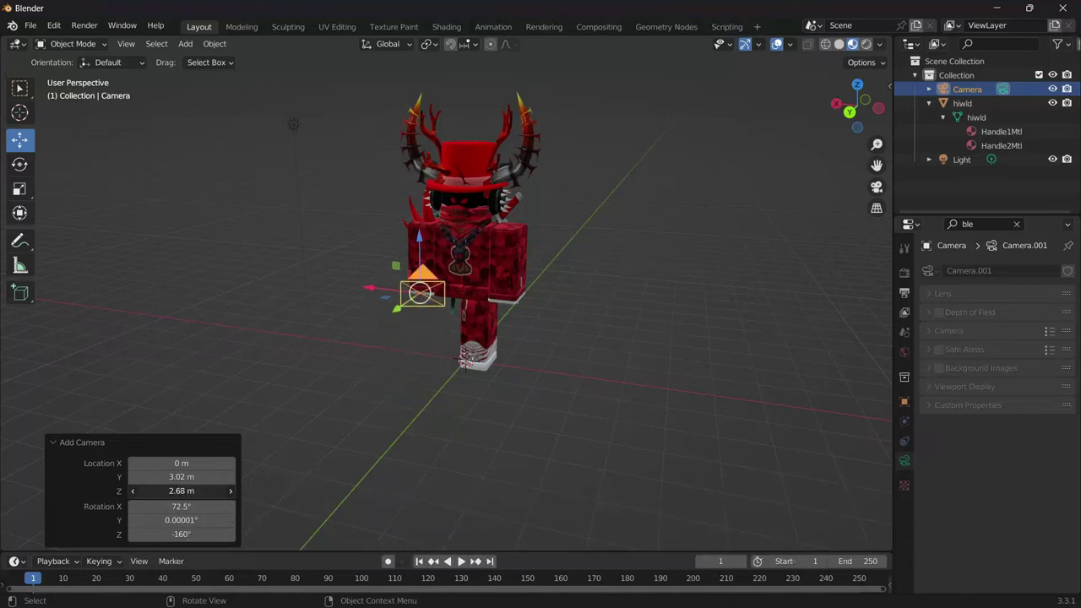
{"action": "left_click_drag", "start_coordinate": [181, 463], "coordinate": [169, 463]}
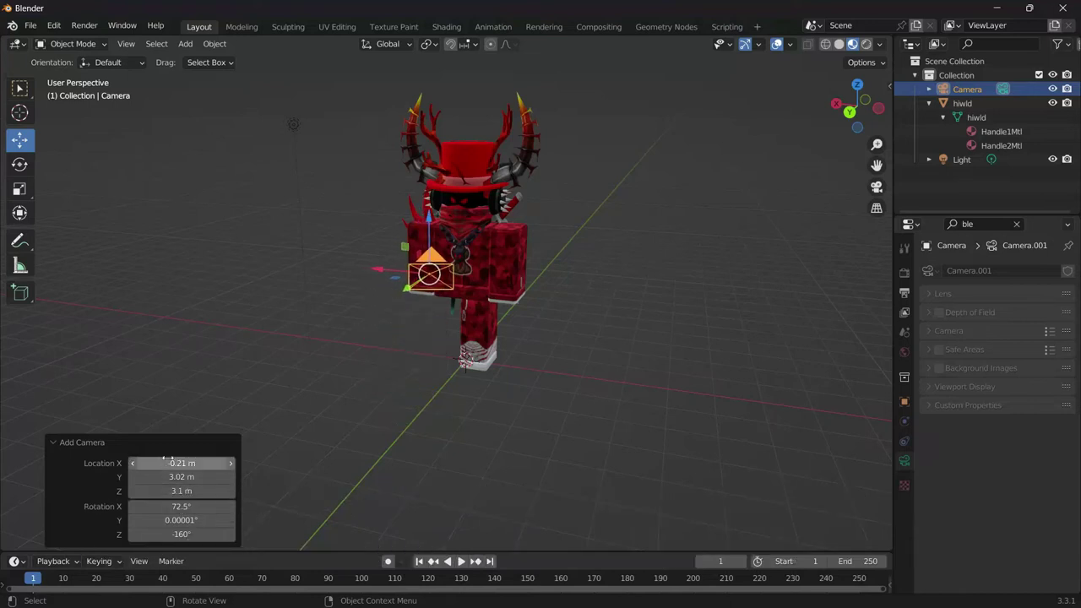
{"action": "left_click", "coordinate": [127, 44]}
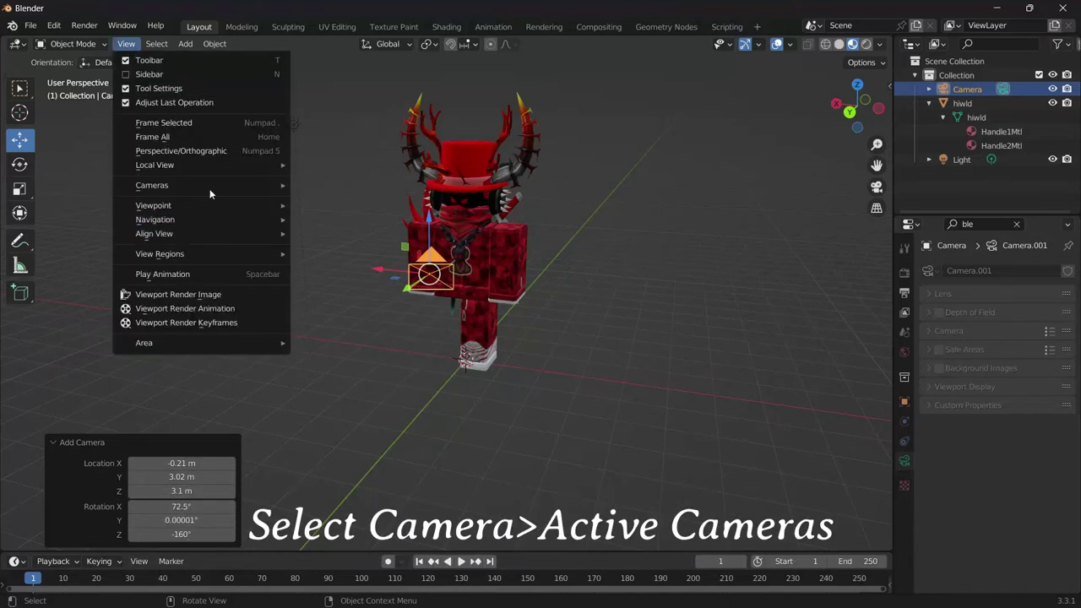
Look through the new camera and move it to -6.69, 8.5, 3.93 m, rotated 93.9°, -7.1°, -144°.
{"action": "left_click", "coordinate": [345, 203]}
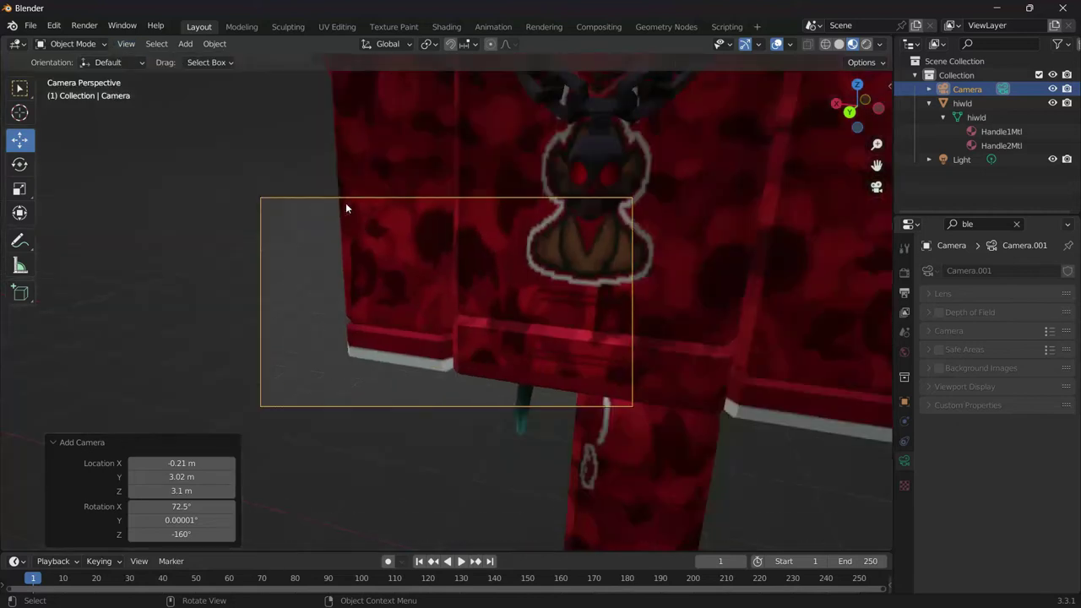
{"action": "left_click_drag", "start_coordinate": [182, 477], "coordinate": [245, 477]}
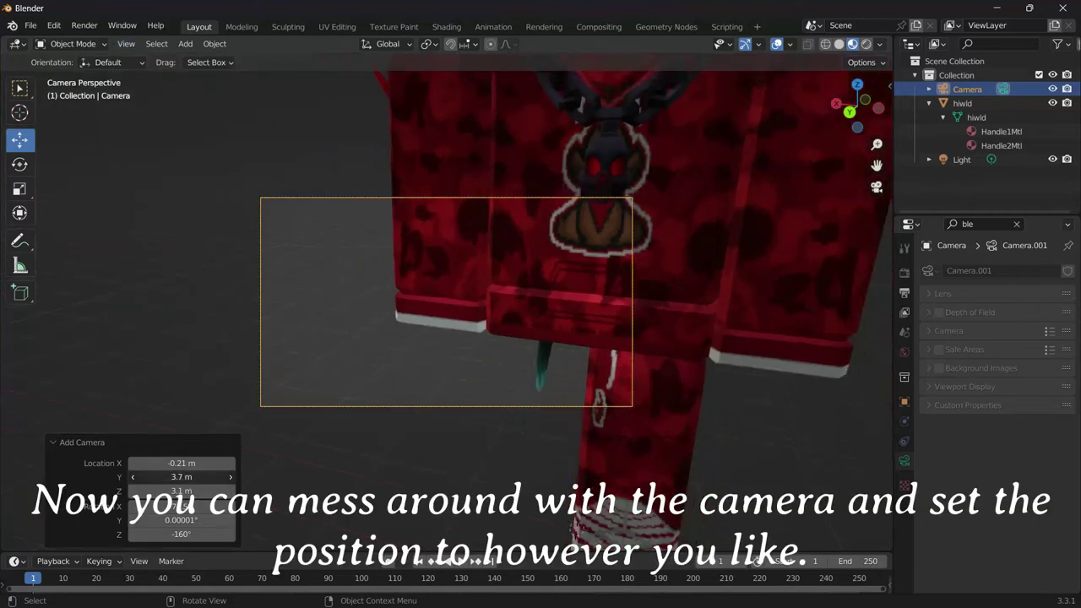
{"action": "mouse_move", "coordinate": [181, 491]}
{"action": "left_mouse_down"}
{"action": "mouse_move", "coordinate": [165, 491]}
{"action": "mouse_move", "coordinate": [156, 463]}
{"action": "mouse_move", "coordinate": [203, 477]}
{"action": "mouse_move", "coordinate": [161, 463]}
{"action": "left_mouse_up"}
{"action": "left_click_drag", "start_coordinate": [182, 534], "coordinate": [199, 534]}
{"action": "left_click_drag", "start_coordinate": [181, 476], "coordinate": [195, 490]}
{"action": "left_click_drag", "start_coordinate": [182, 463], "coordinate": [161, 463]}
{"action": "mouse_move", "coordinate": [181, 519]}
{"action": "left_mouse_down"}
{"action": "mouse_move", "coordinate": [203, 519]}
{"action": "mouse_move", "coordinate": [160, 519]}
{"action": "left_mouse_up"}
{"action": "left_click_drag", "start_coordinate": [182, 463], "coordinate": [169, 462]}
{"action": "left_click_drag", "start_coordinate": [182, 491], "coordinate": [161, 490]}
{"action": "left_click_drag", "start_coordinate": [182, 534], "coordinate": [185, 534]}
{"action": "left_click_drag", "start_coordinate": [182, 506], "coordinate": [199, 506]}
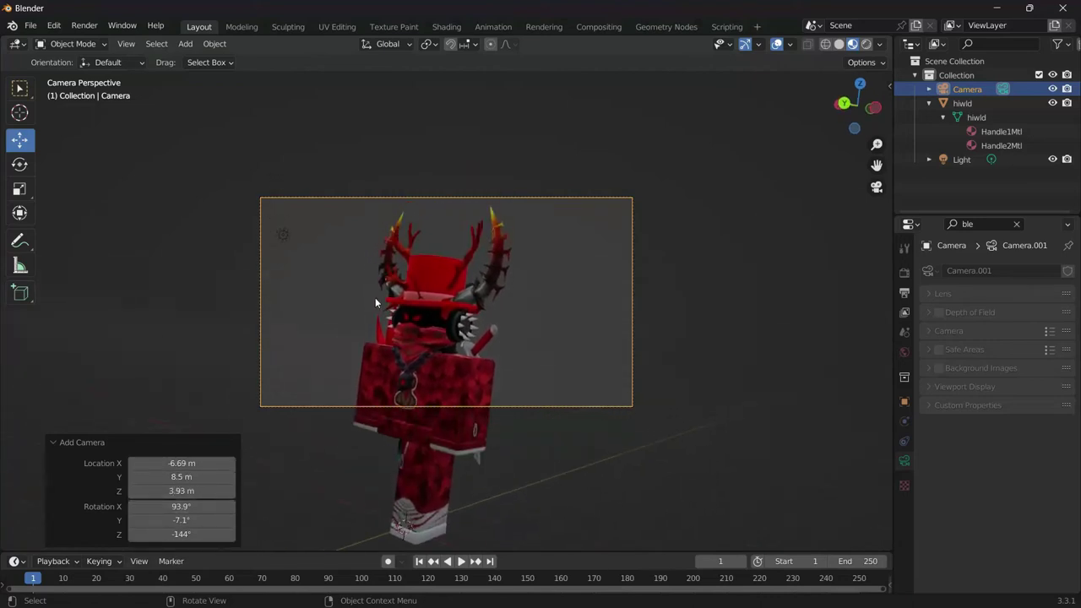
{"action": "left_click", "coordinate": [176, 306]}
{"action": "mouse_move", "coordinate": [404, 133]}
{"action": "middle_mouse_down"}
{"action": "mouse_move", "coordinate": [540, 194]}
{"action": "mouse_move", "coordinate": [530, 175]}
{"action": "middle_mouse_up"}
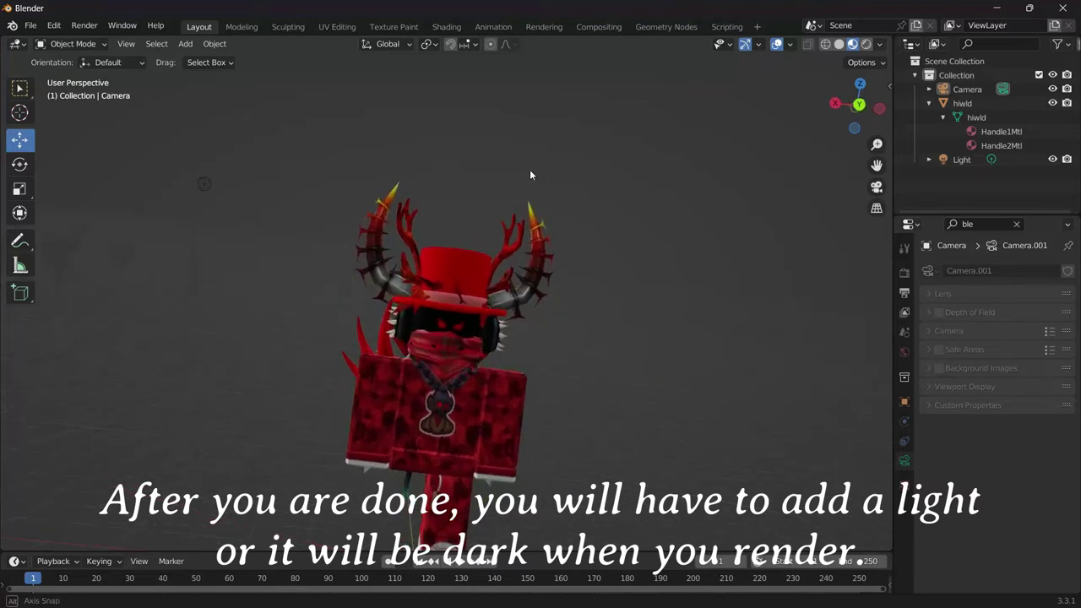
Add a Point light, raise it about 2.94 m and slide it along Y beside the avatar.
{"action": "key", "text": "shift+a"}
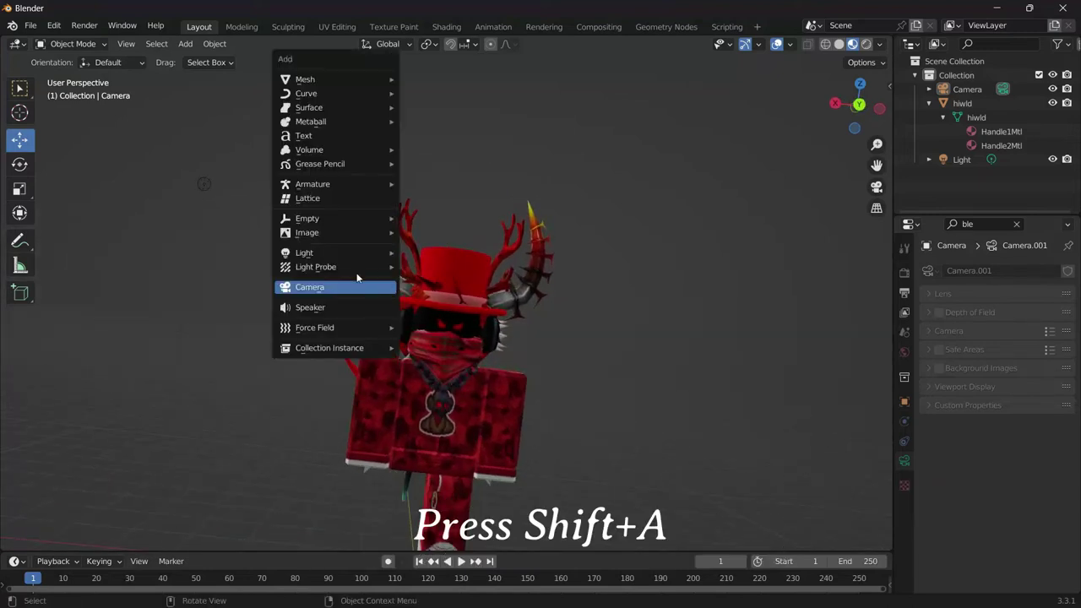
{"action": "left_click", "coordinate": [426, 253]}
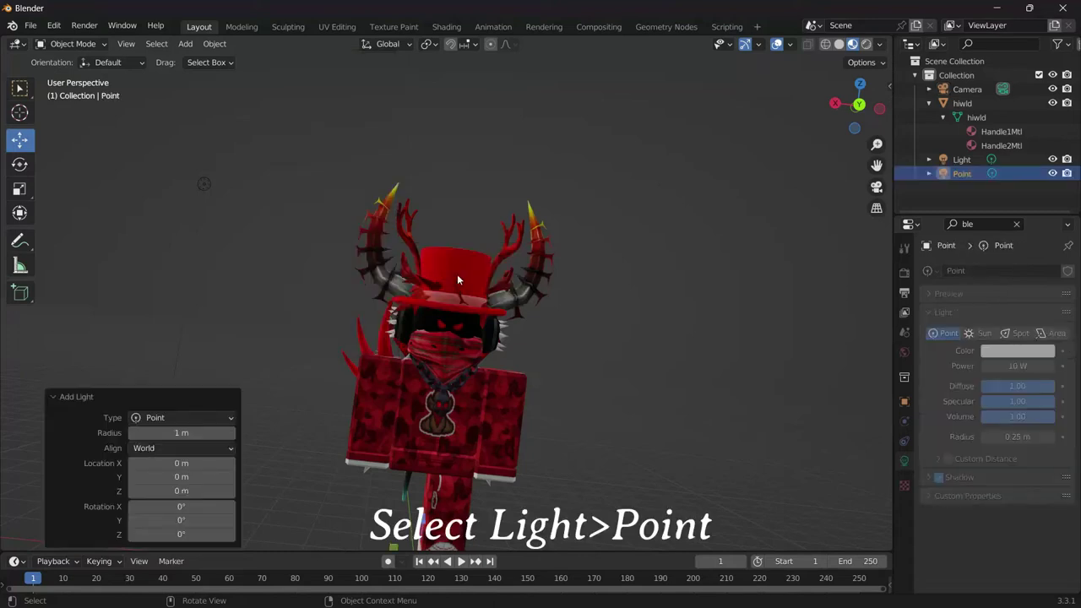
{"action": "scroll", "coordinate": [462, 282], "scroll_direction": "down", "scroll_amount": 2}
{"action": "key", "text": "g"}
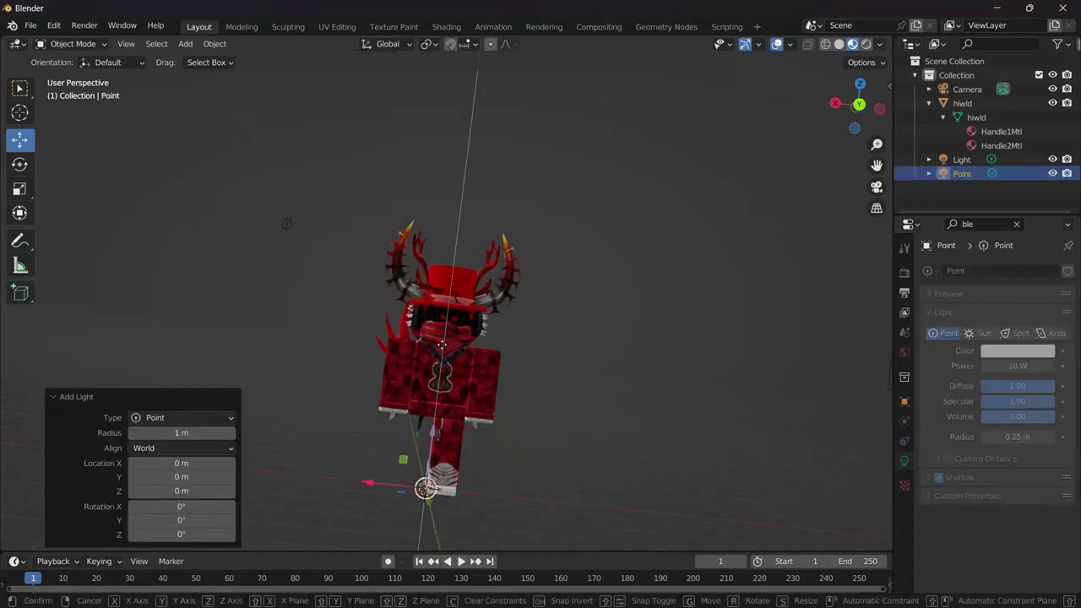
{"action": "left_click", "coordinate": [457, 343]}
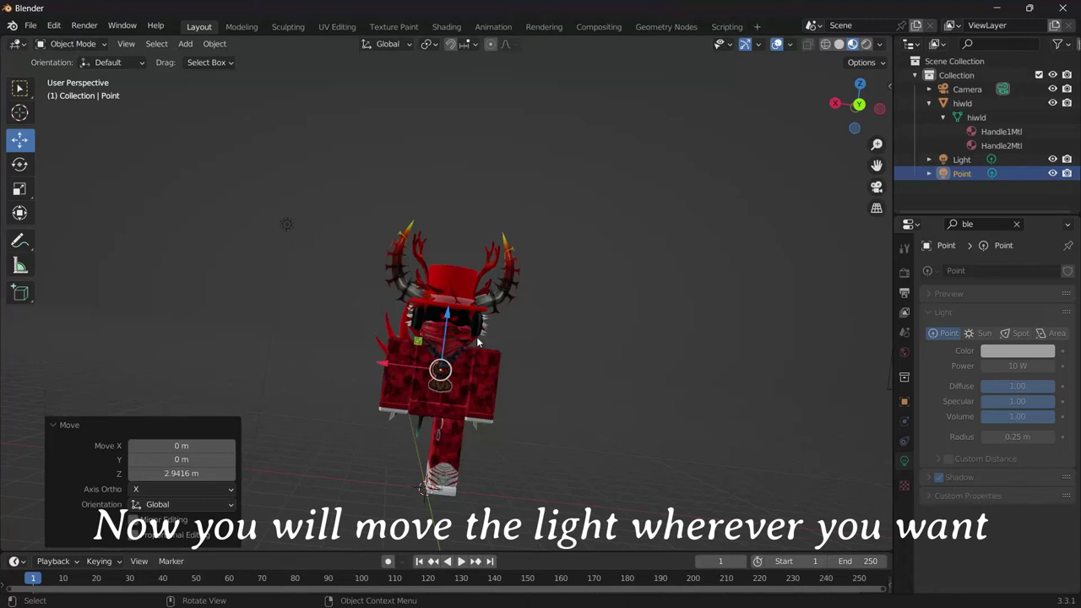
{"action": "middle_click_drag", "start_coordinate": [476, 336], "coordinate": [484, 388]}
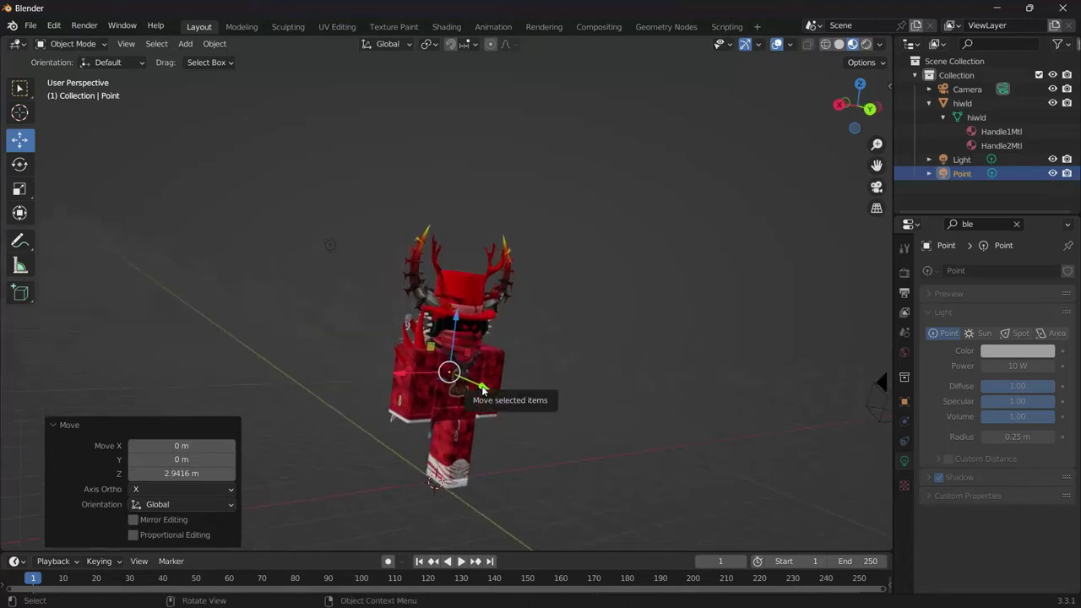
{"action": "left_click_drag", "start_coordinate": [483, 389], "coordinate": [507, 385]}
{"action": "middle_click_drag", "start_coordinate": [528, 385], "coordinate": [347, 375]}
{"action": "left_click_drag", "start_coordinate": [348, 375], "coordinate": [529, 400]}
Switch the light type to Sun, turn on rendered shading, and view through the active camera.
{"action": "left_click", "coordinate": [974, 332]}
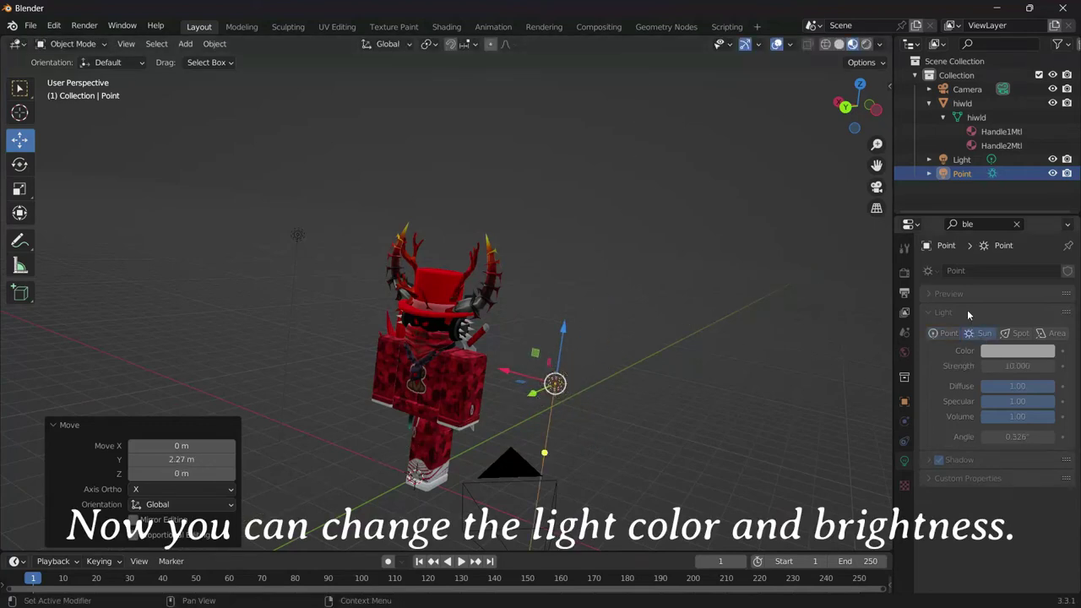
{"action": "left_click", "coordinate": [997, 356]}
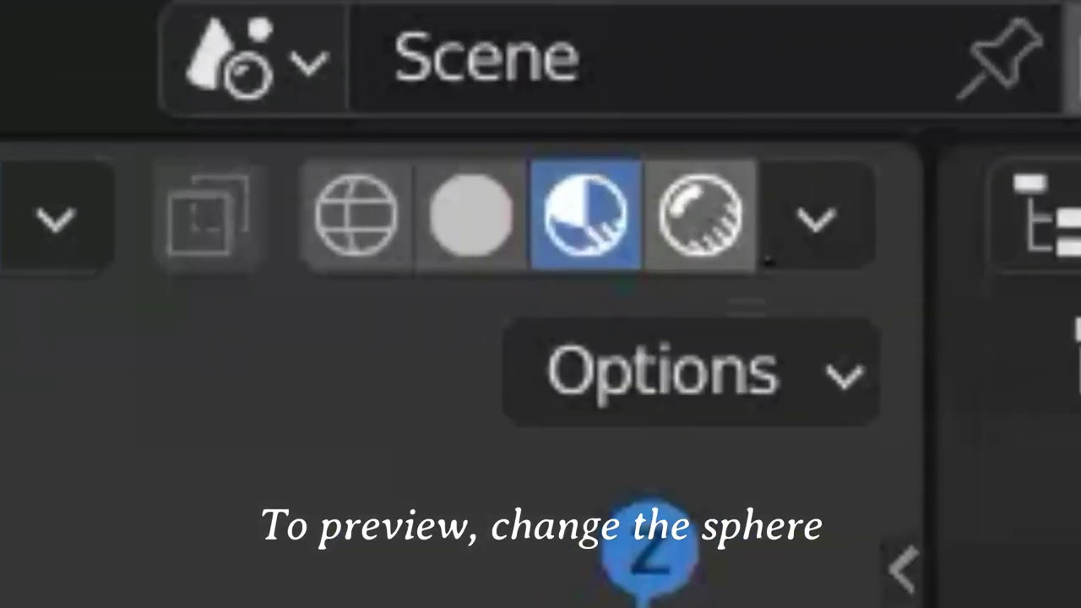
{"action": "left_click", "coordinate": [710, 211]}
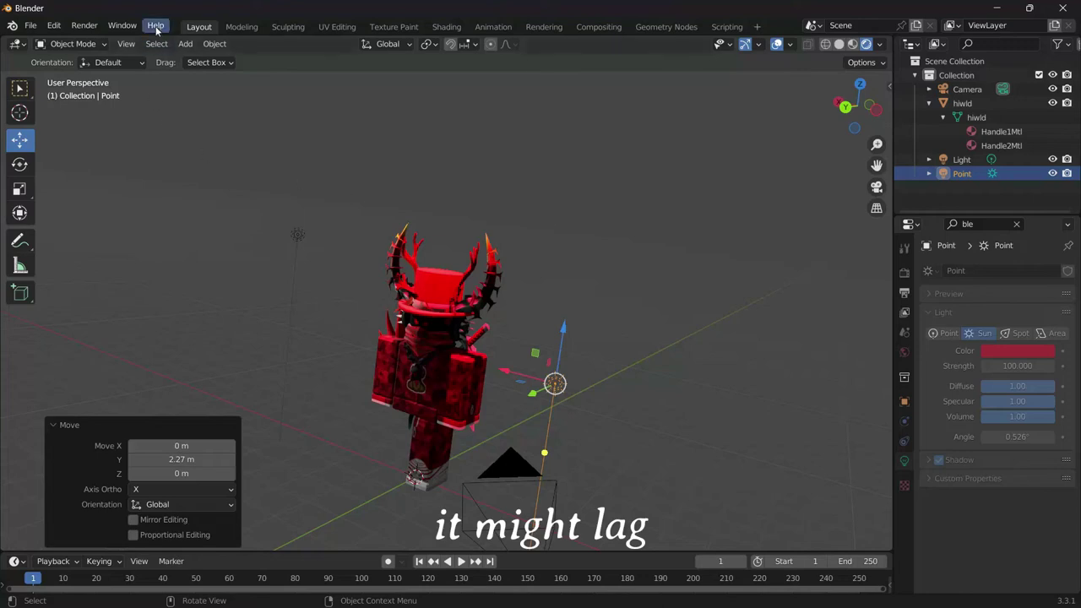
{"action": "left_click", "coordinate": [126, 48]}
{"action": "mouse_move", "coordinate": [152, 185]}
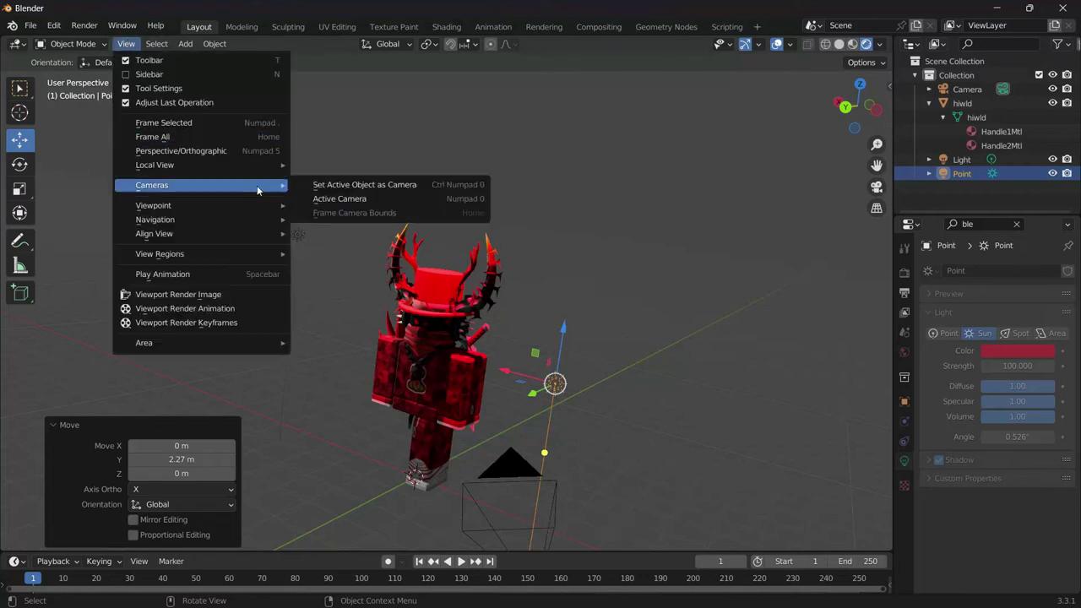
{"action": "left_click", "coordinate": [338, 198]}
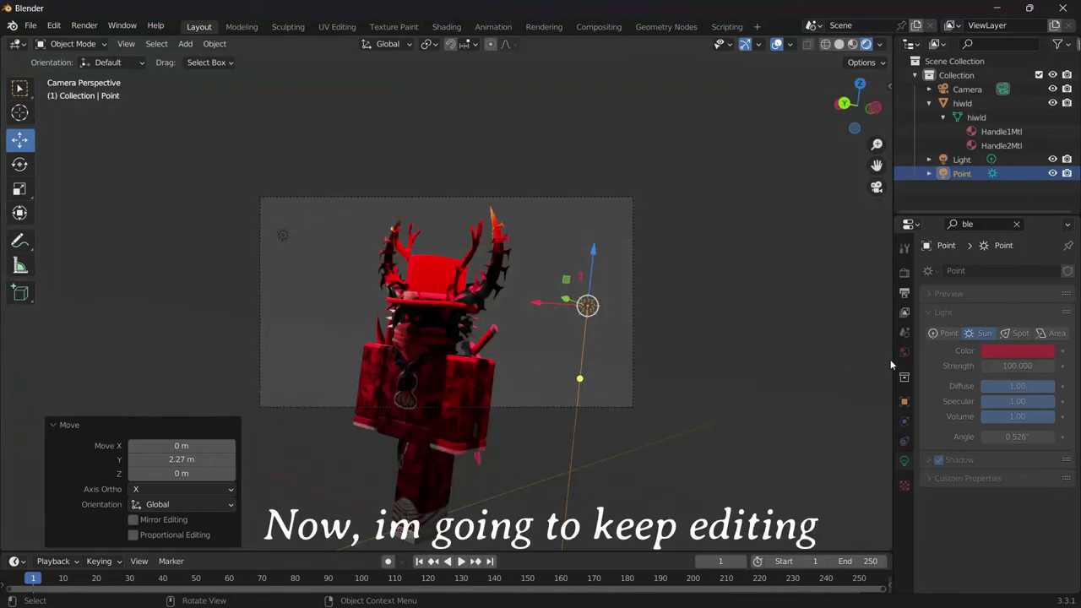
Make the light magenta, move it along Z, and open the Rendering workspace from camera view.
{"action": "left_click", "coordinate": [1000, 355]}
{"action": "left_click", "coordinate": [1012, 230]}
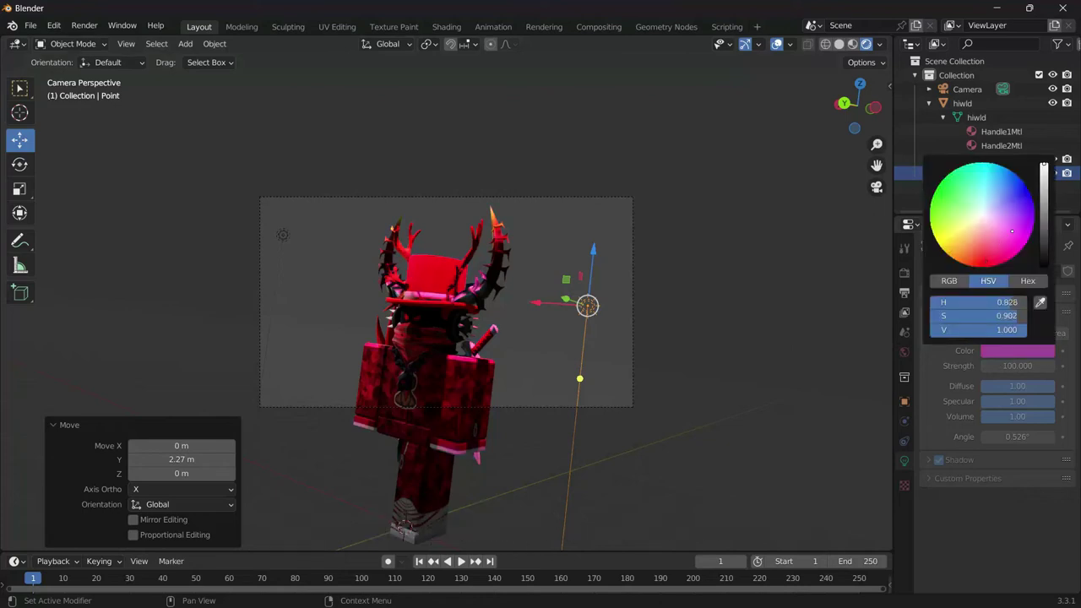
{"action": "type", "text": "30"}
{"action": "middle_click_drag", "start_coordinate": [473, 321], "coordinate": [541, 338]}
{"action": "key", "text": "g"}
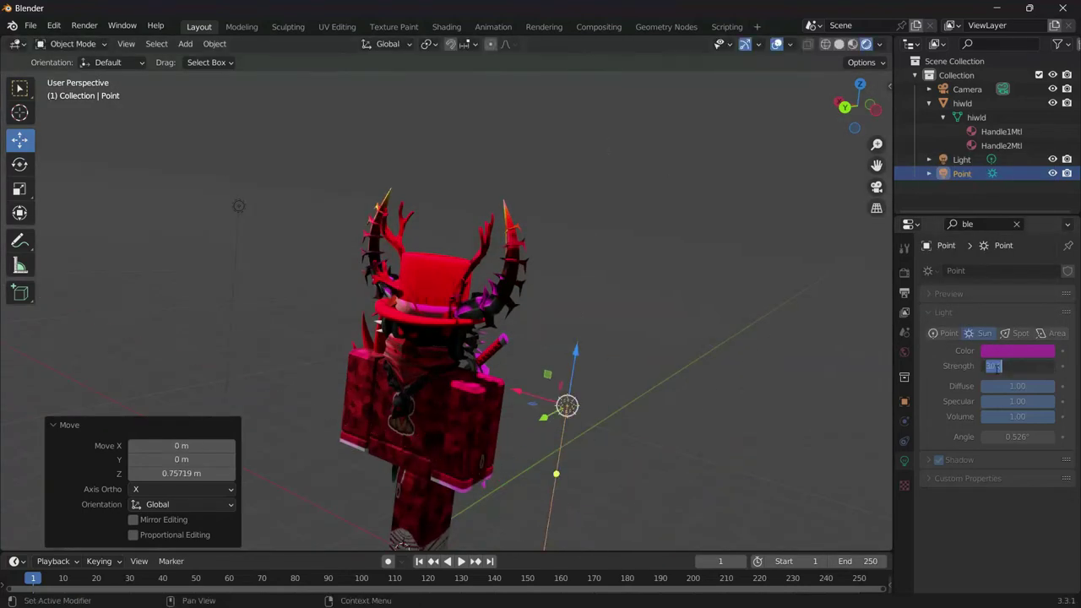
{"action": "key", "text": "z"}
{"action": "left_click", "coordinate": [574, 322]}
{"action": "key", "text": "KP_0"}
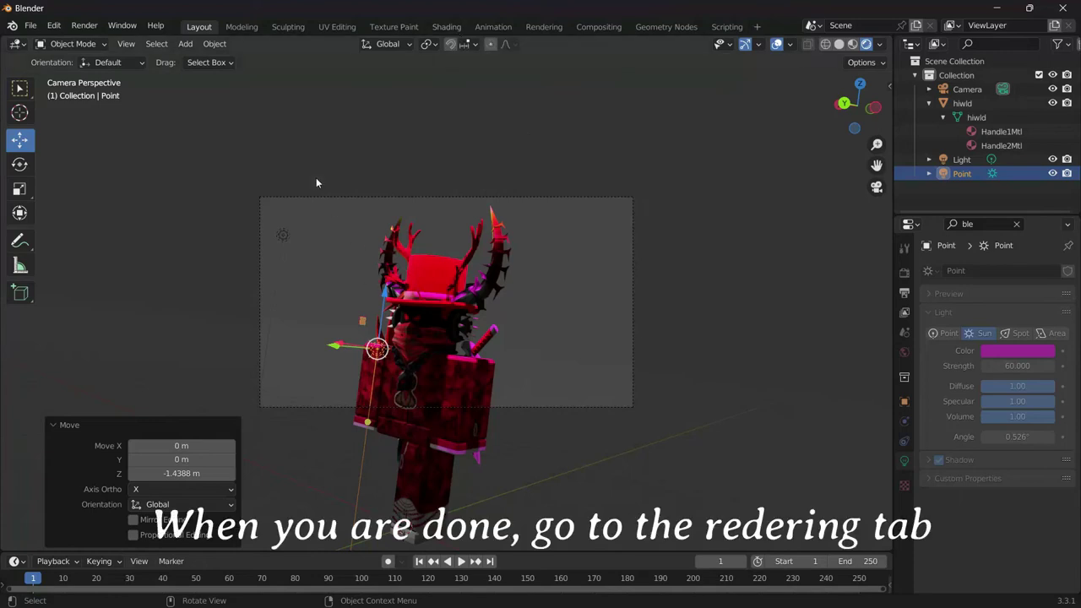
{"action": "left_click", "coordinate": [545, 27]}
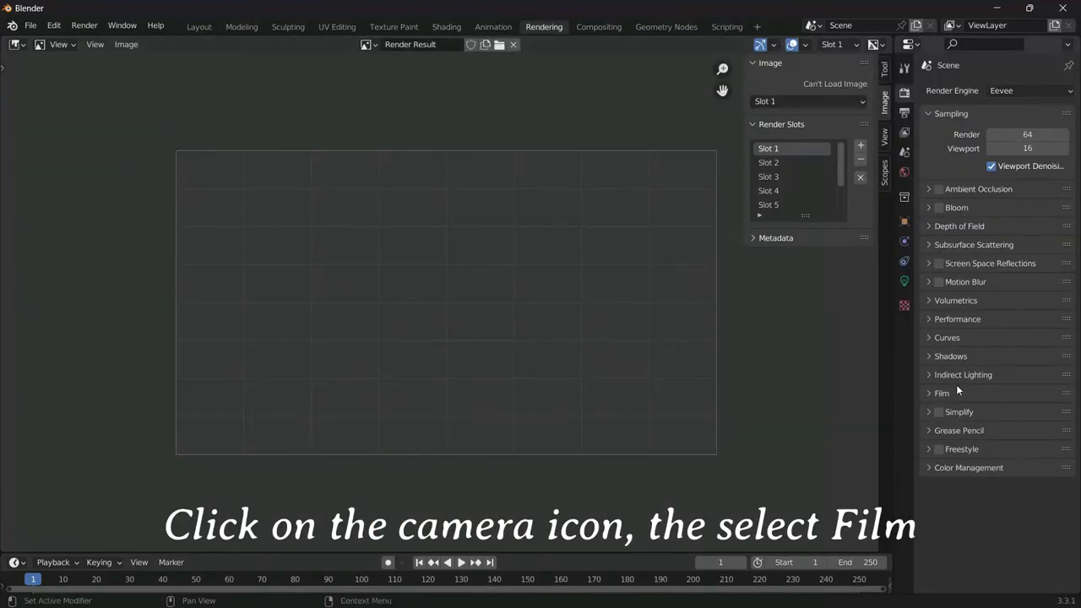
Enable Transparent in the Film settings and render the image.
{"action": "left_click", "coordinate": [929, 392]}
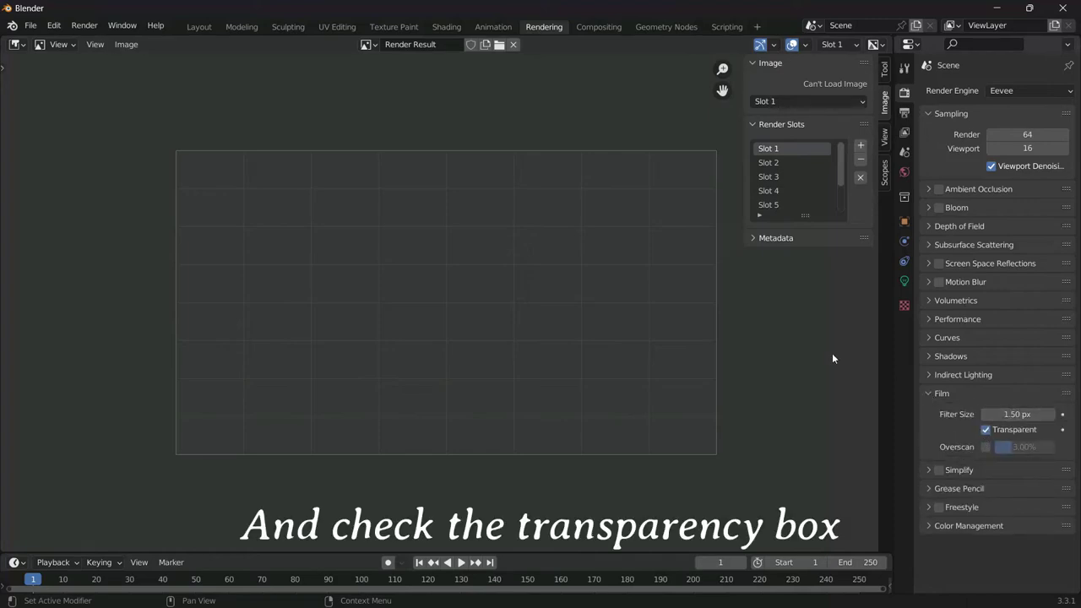
{"action": "left_click", "coordinate": [82, 28]}
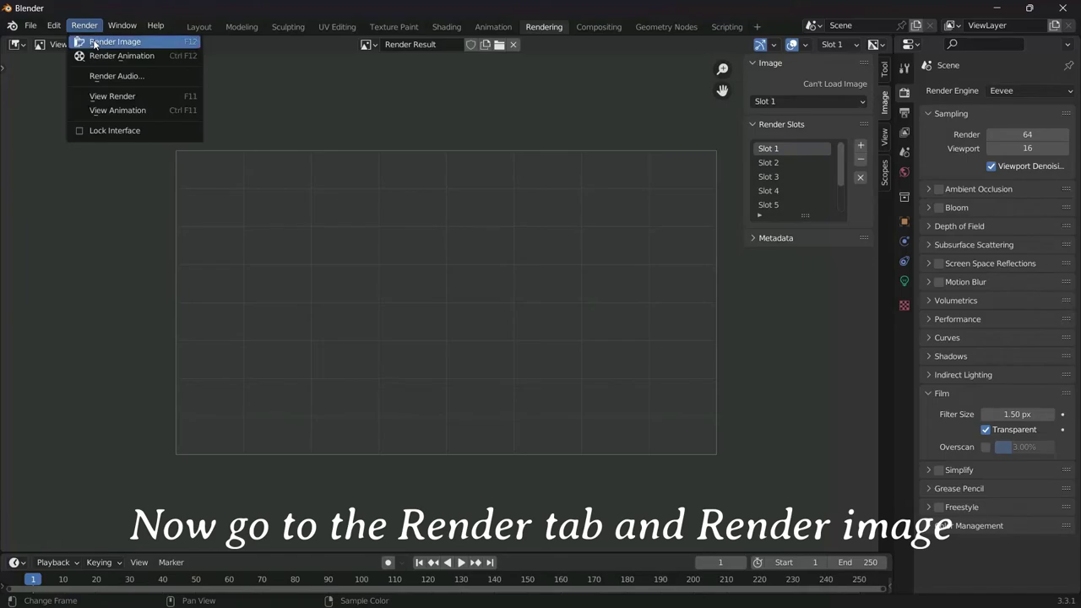
{"action": "left_click", "coordinate": [94, 43]}
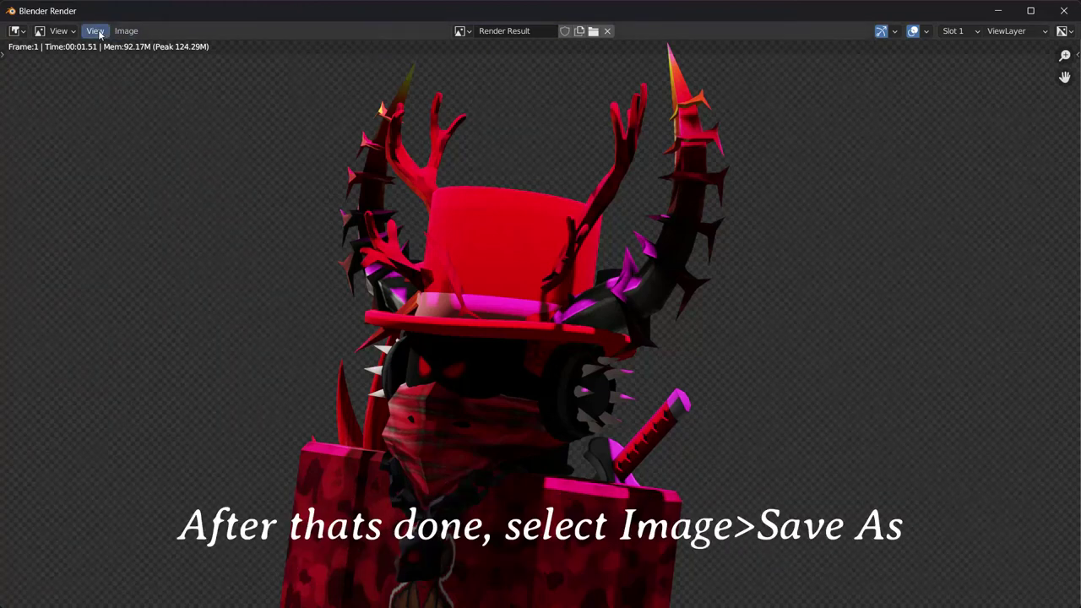
Save the rendered avatar image to a file and close the render window.
{"action": "left_click", "coordinate": [126, 31]}
{"action": "left_click", "coordinate": [173, 131]}
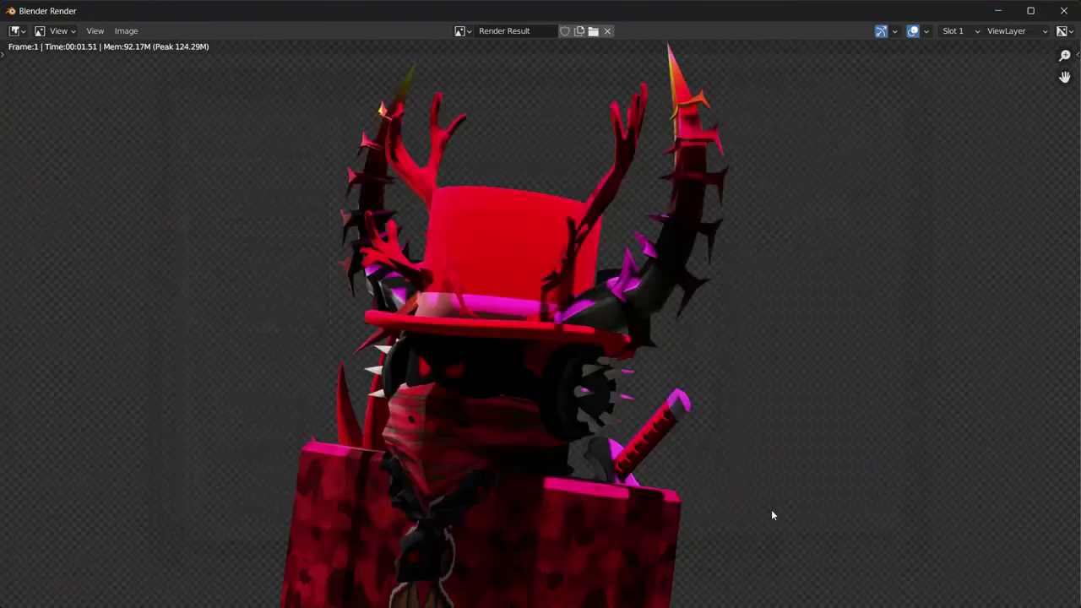
{"action": "left_click", "coordinate": [1066, 10]}
Close Blender, saving the project as untitled.blend, and bring up the Windows Start menu.
{"action": "left_click", "coordinate": [1066, 9]}
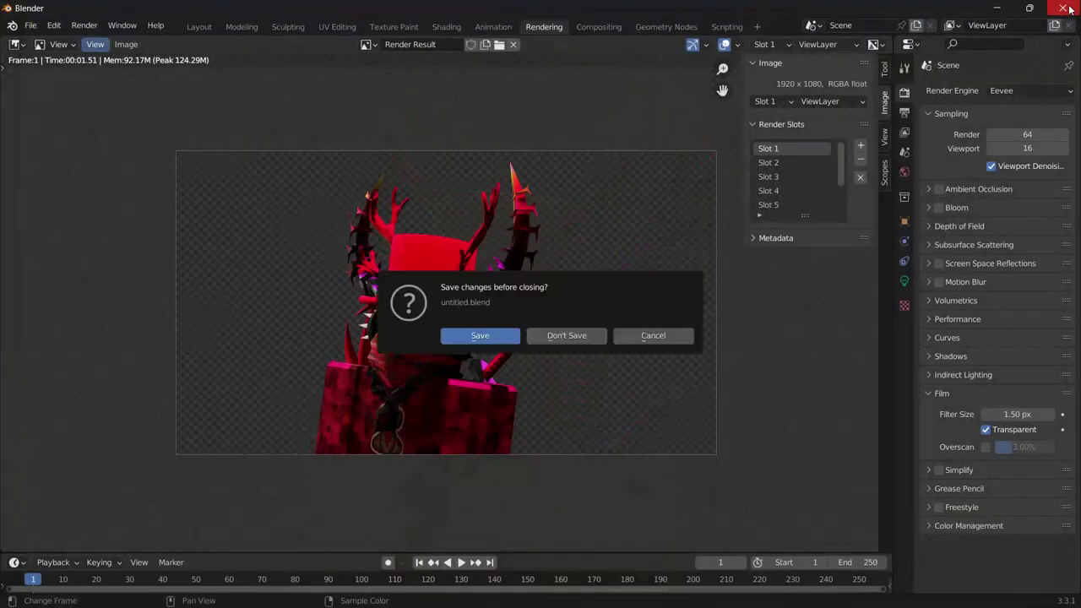
{"action": "left_click", "coordinate": [511, 336]}
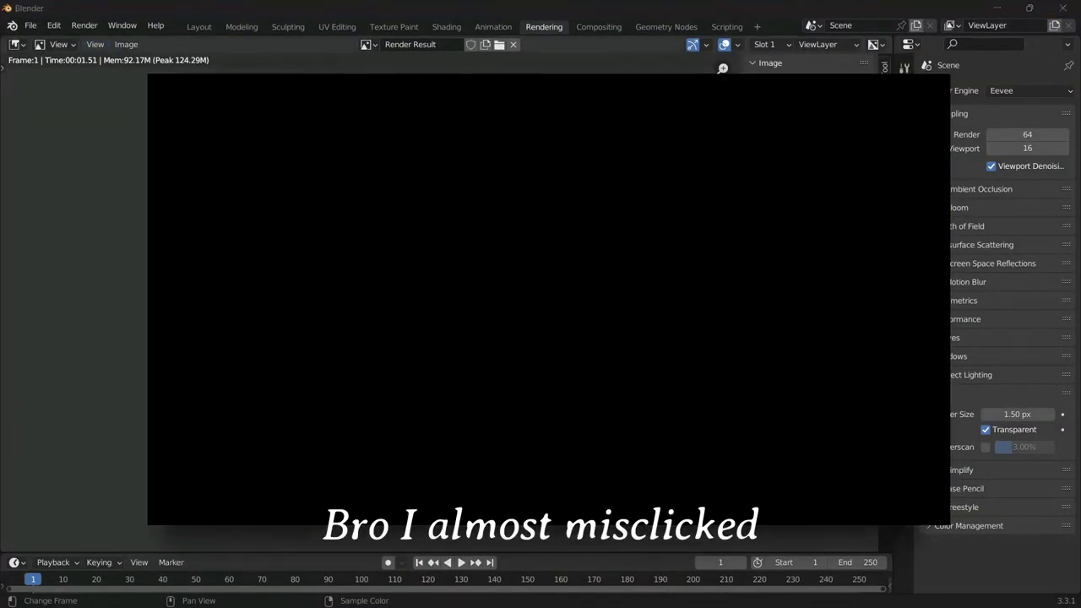
{"action": "key", "text": "Return"}
{"action": "key", "text": "super"}
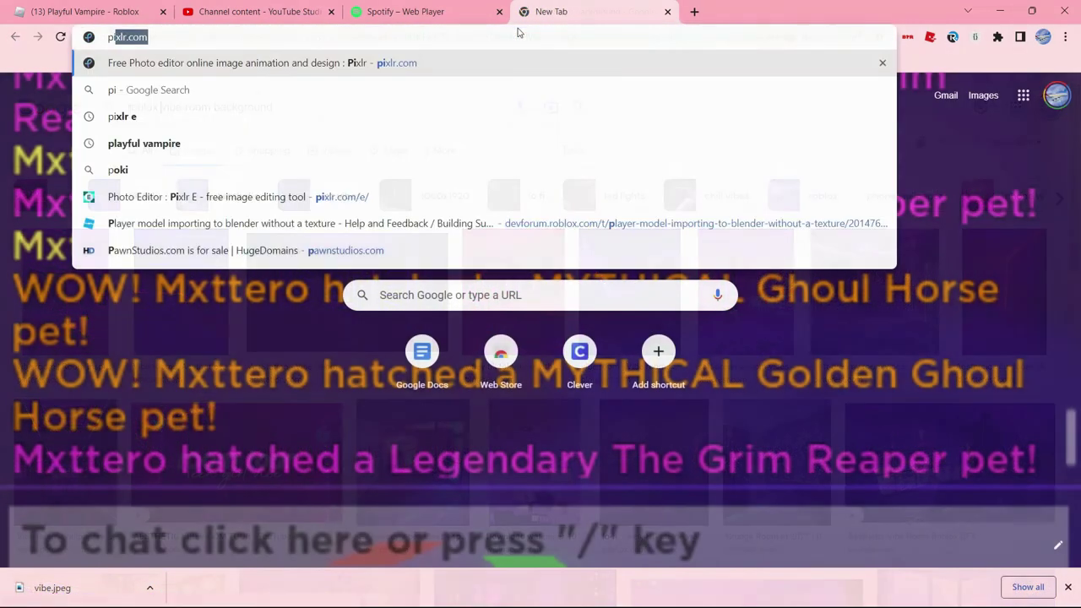
Go to the Pixlr website from the address bar.
{"action": "type", "text": "xlr"}
{"action": "key", "text": "Return"}
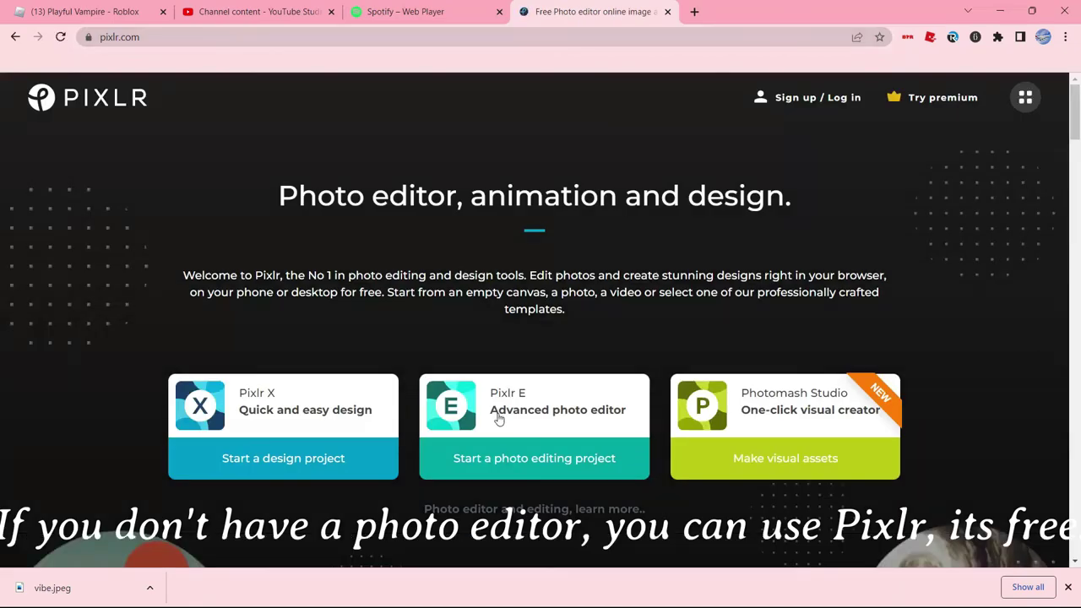
Launch Pixlr E and open the downloaded neon room image as the background.
{"action": "left_click", "coordinate": [498, 420]}
{"action": "left_click", "coordinate": [1066, 587]}
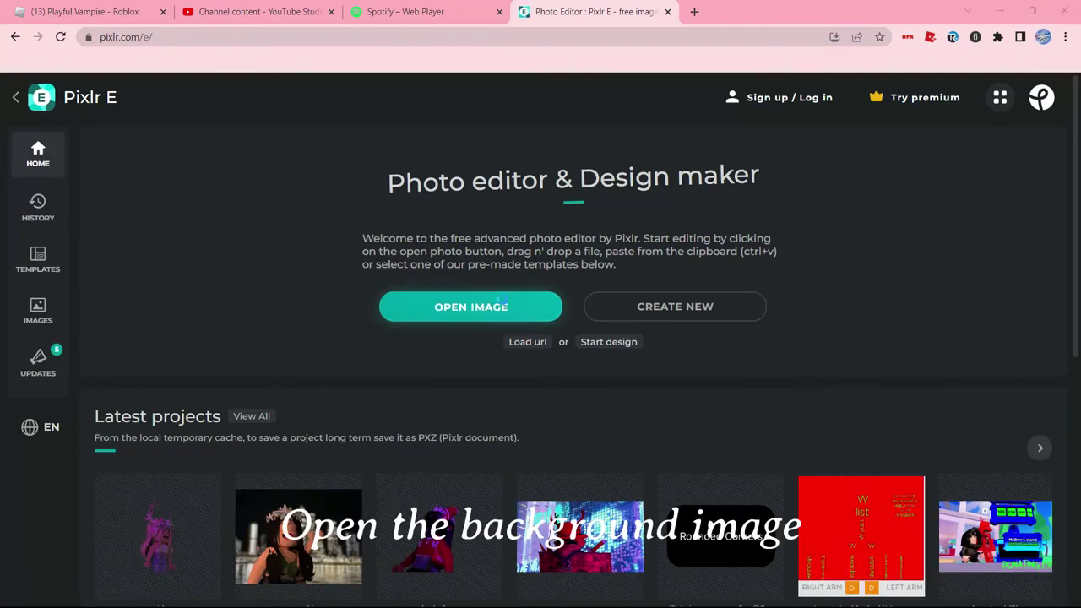
{"action": "left_click", "coordinate": [501, 302]}
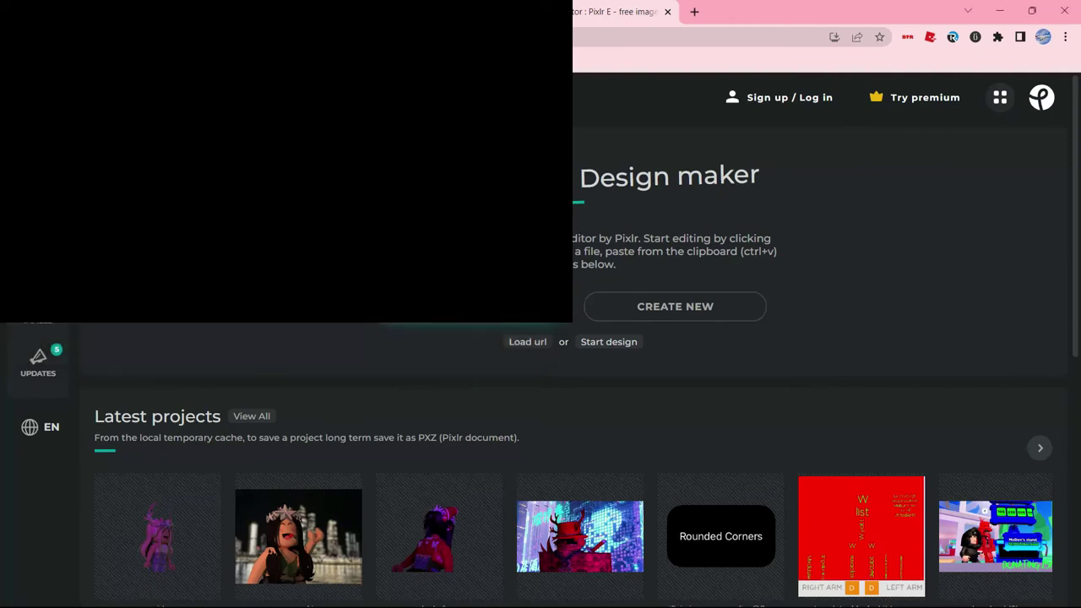
{"action": "double_click", "coordinate": [227, 133]}
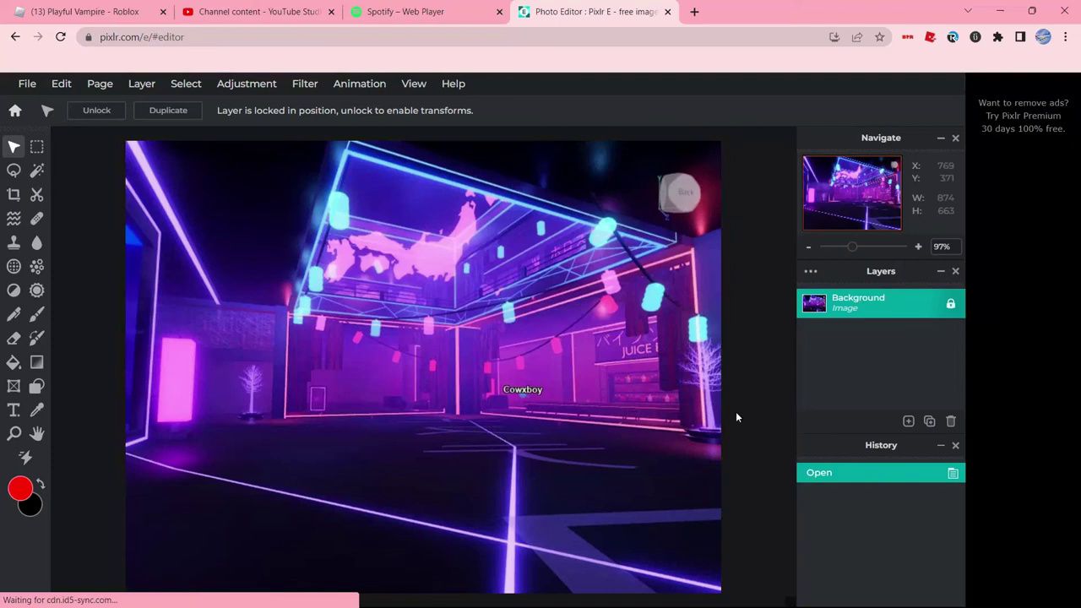
Add mxtteroahahah.png as an image layer over the neon room, resized to 1157×652 and positioned.
{"action": "left_click", "coordinate": [908, 421]}
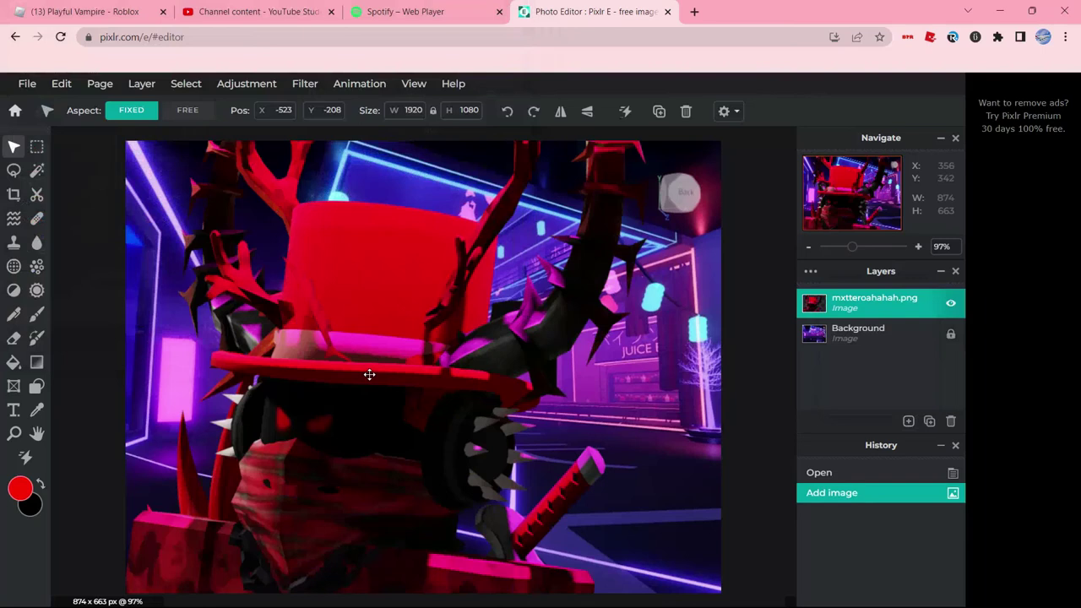
{"action": "scroll", "coordinate": [369, 374], "scroll_direction": "down", "scroll_amount": 5}
{"action": "left_click_drag", "start_coordinate": [660, 226], "coordinate": [415, 371]}
{"action": "left_click_drag", "start_coordinate": [306, 434], "coordinate": [464, 396]}
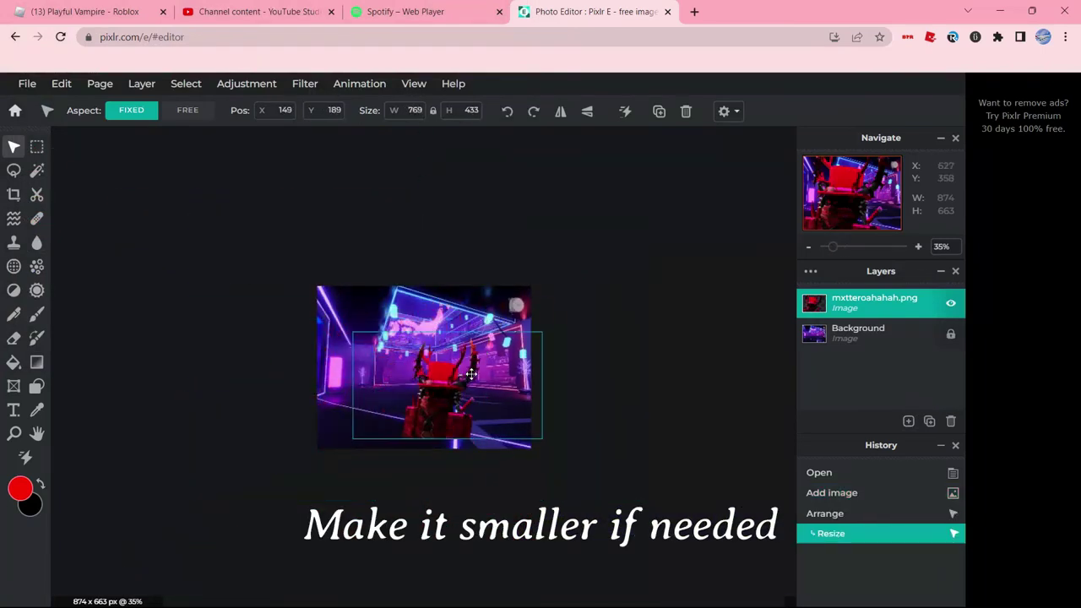
{"action": "scroll", "coordinate": [463, 396], "scroll_direction": "up", "scroll_amount": 2}
{"action": "scroll", "coordinate": [463, 396], "scroll_direction": "up", "scroll_amount": 3}
{"action": "scroll", "coordinate": [463, 396], "scroll_direction": "up", "scroll_amount": 2}
{"action": "scroll", "coordinate": [464, 396], "scroll_direction": "down", "scroll_amount": 1}
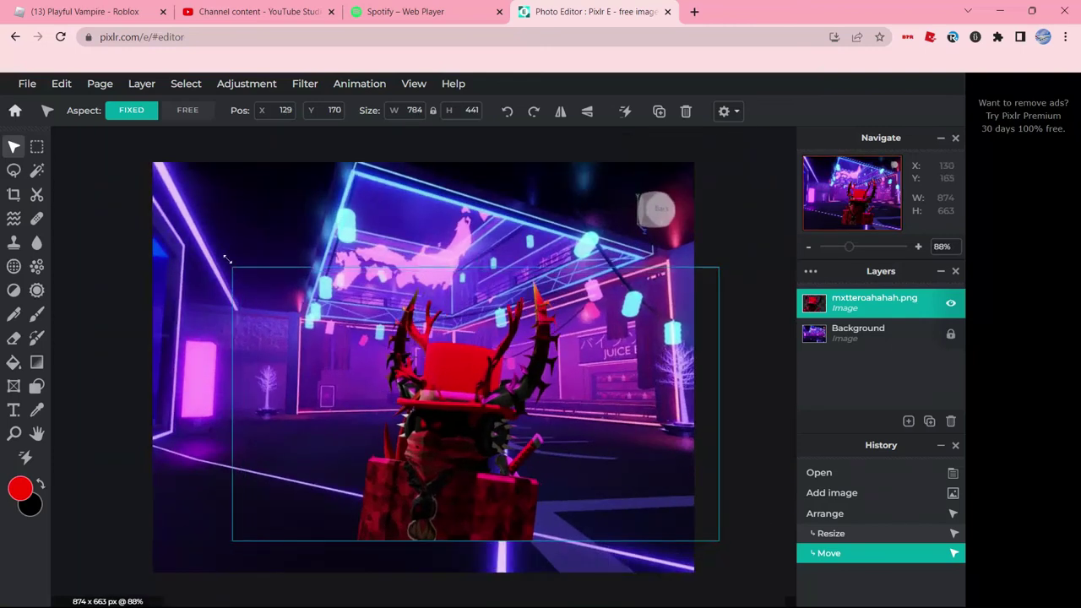
{"action": "left_click_drag", "start_coordinate": [232, 540], "coordinate": [99, 577]}
{"action": "left_click_drag", "start_coordinate": [361, 346], "coordinate": [377, 341]}
{"action": "left_click_drag", "start_coordinate": [113, 185], "coordinate": [80, 167]}
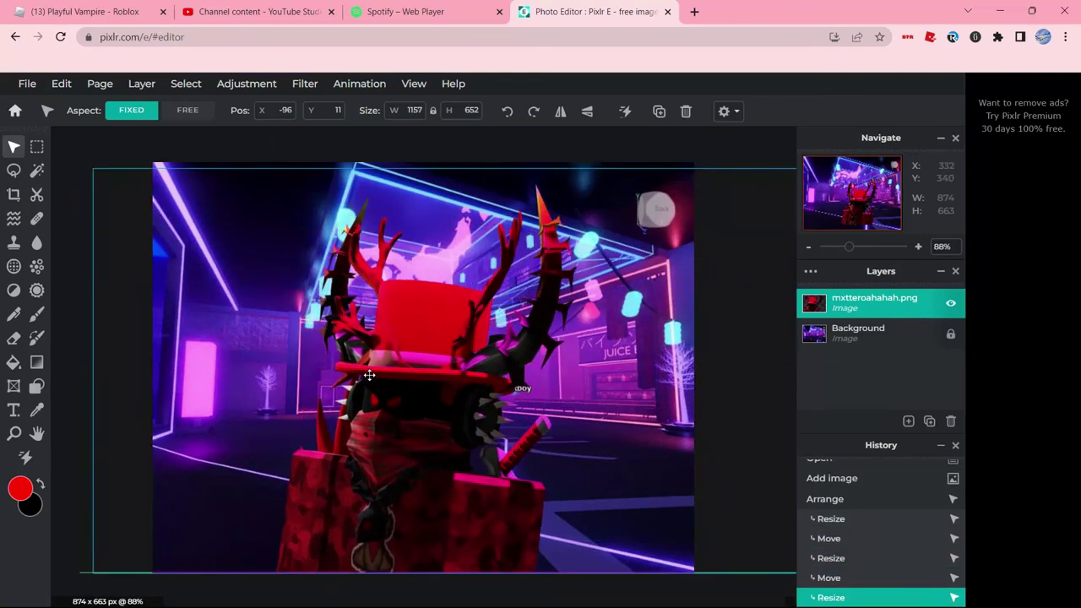
{"action": "left_click_drag", "start_coordinate": [246, 333], "coordinate": [288, 334]}
Select the neon room Background layer and unlock it for editing.
{"action": "left_click", "coordinate": [858, 332]}
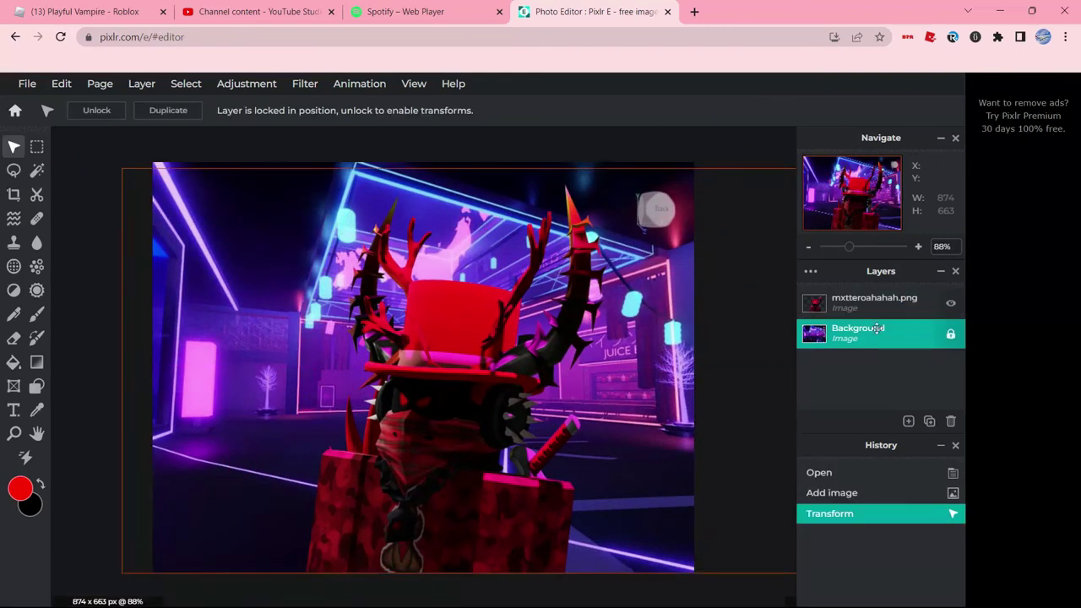
{"action": "scroll", "coordinate": [772, 326], "scroll_direction": "down", "scroll_amount": 1}
{"action": "left_click", "coordinate": [951, 334]}
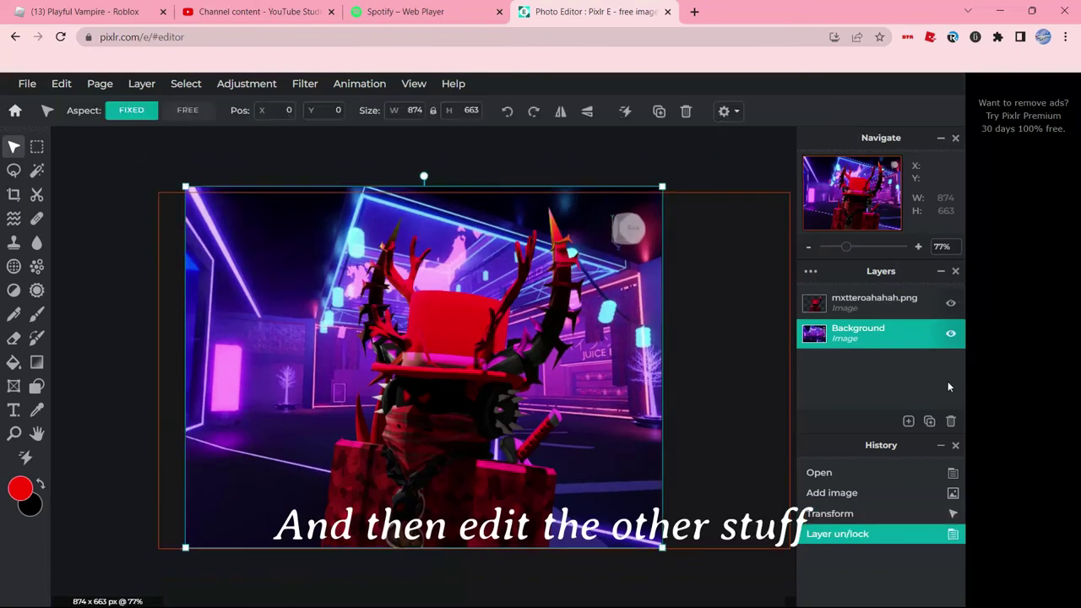
Enlarge the room image to 1101×885 behind the avatar, undoing the slight rotation to keep it upright.
{"action": "left_click_drag", "start_coordinate": [424, 177], "coordinate": [444, 180]}
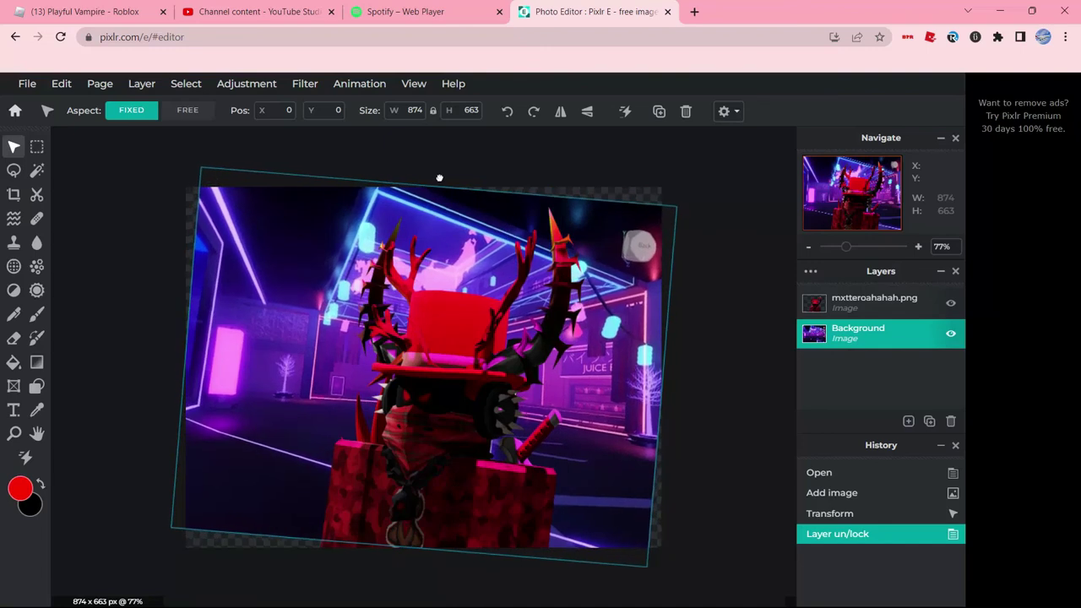
{"action": "left_click_drag", "start_coordinate": [205, 164], "coordinate": [161, 121]}
{"action": "left_click_drag", "start_coordinate": [167, 521], "coordinate": [128, 551]}
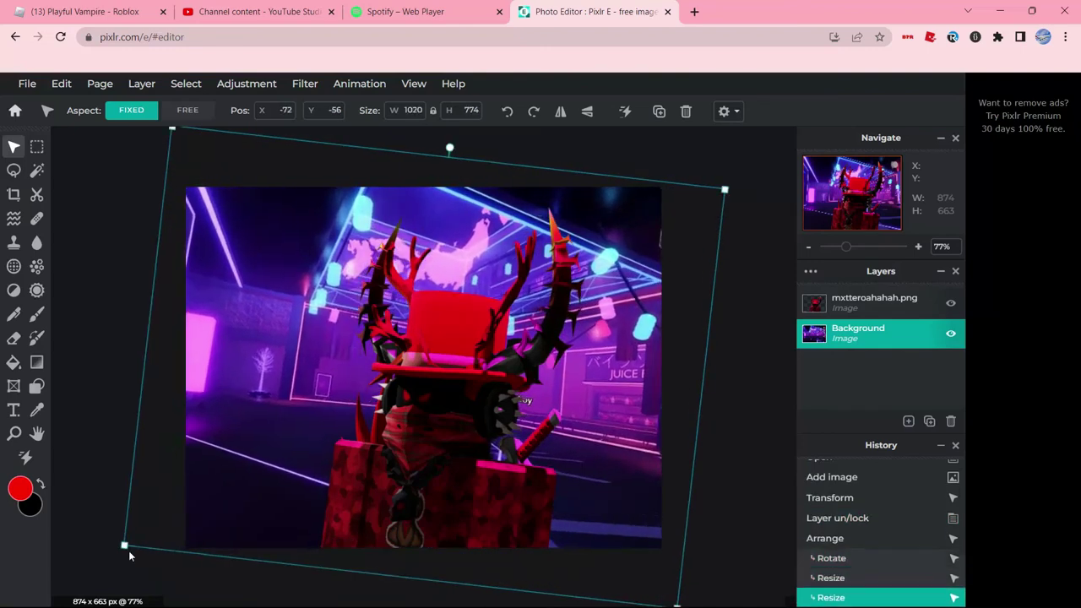
{"action": "key", "text": "ctrl+z"}
{"action": "key", "text": "ctrl+z"}
{"action": "key", "text": "ctrl+z"}
{"action": "left_click", "coordinate": [572, 365]}
{"action": "left_click", "coordinate": [672, 149]}
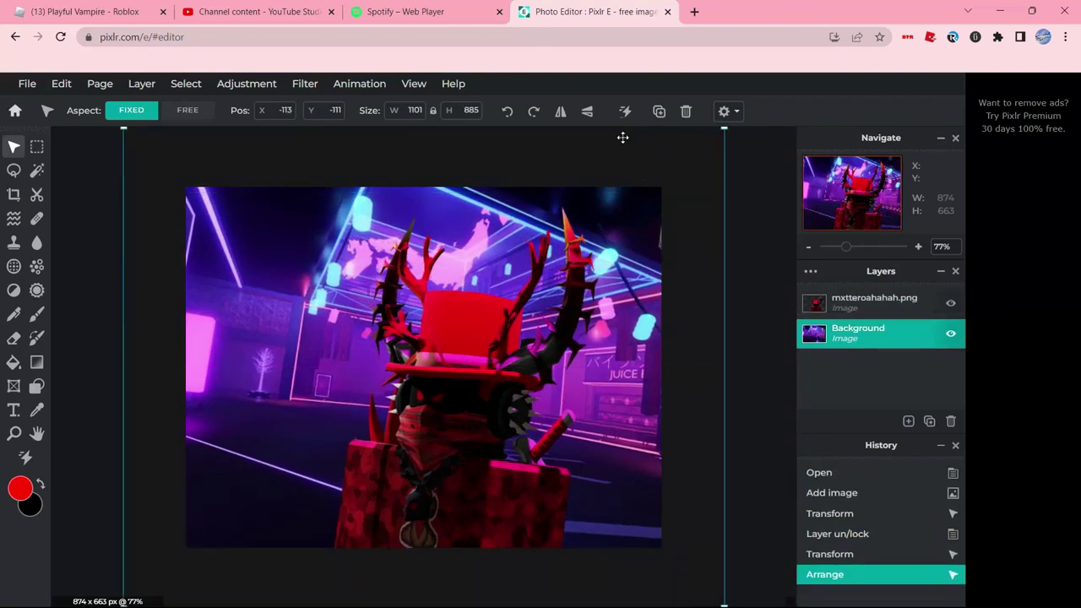
Save the composite as a maximum-quality PNG and confirm the file name and location.
{"action": "left_click", "coordinate": [28, 84]}
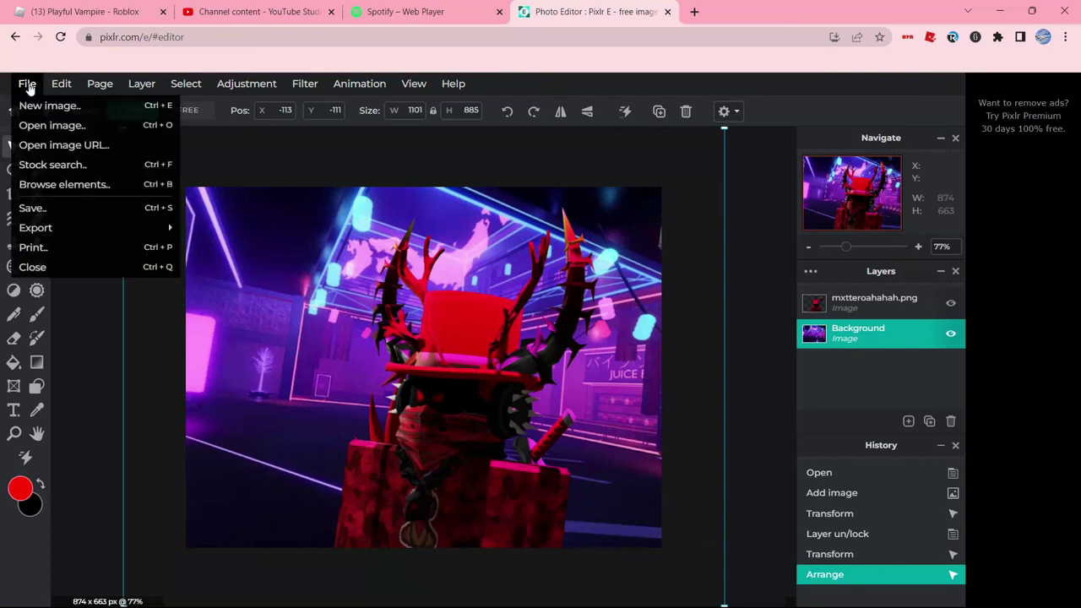
{"action": "left_click", "coordinate": [59, 209]}
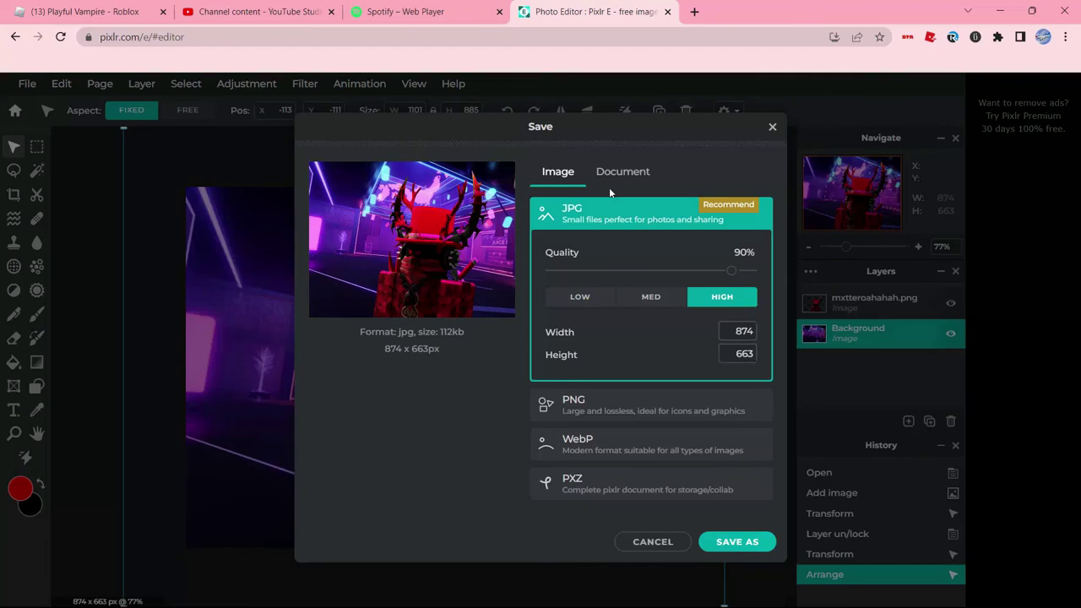
{"action": "left_click", "coordinate": [761, 271]}
{"action": "left_click", "coordinate": [709, 405]}
{"action": "left_click", "coordinate": [730, 433]}
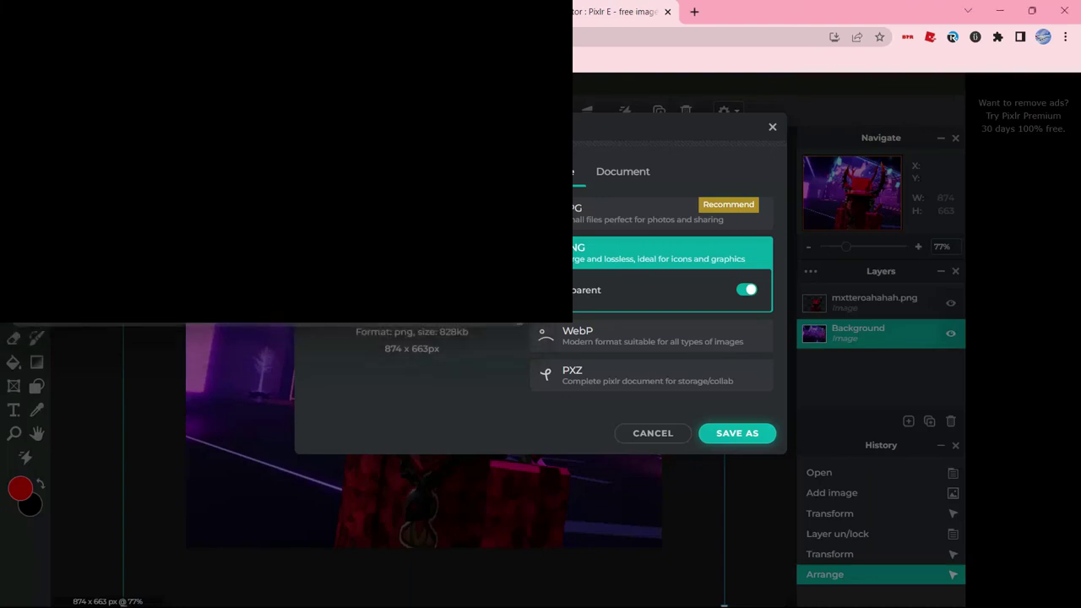
{"action": "key", "text": "Return"}
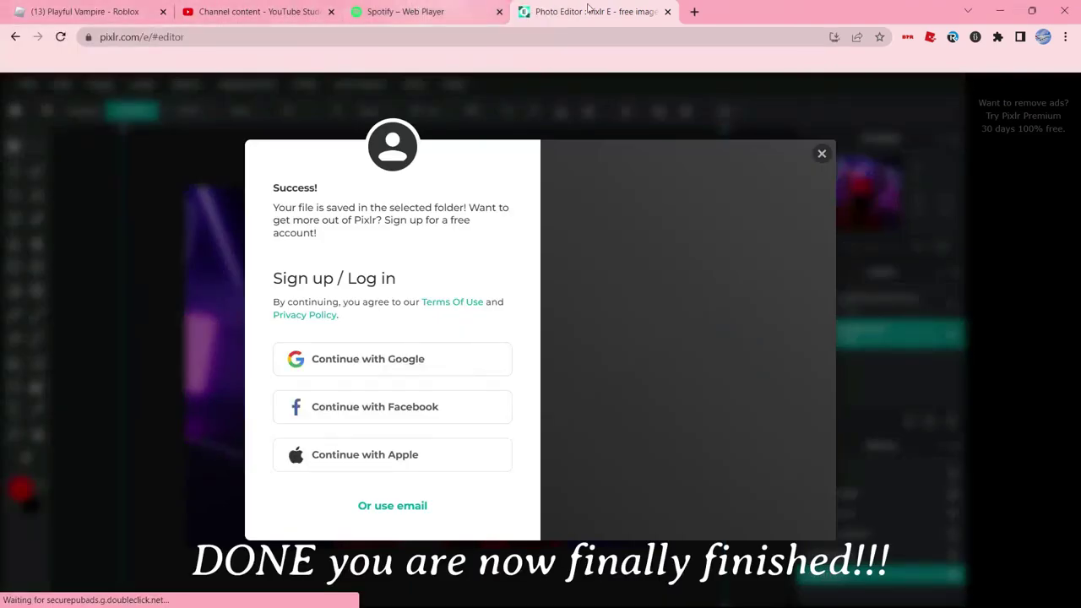